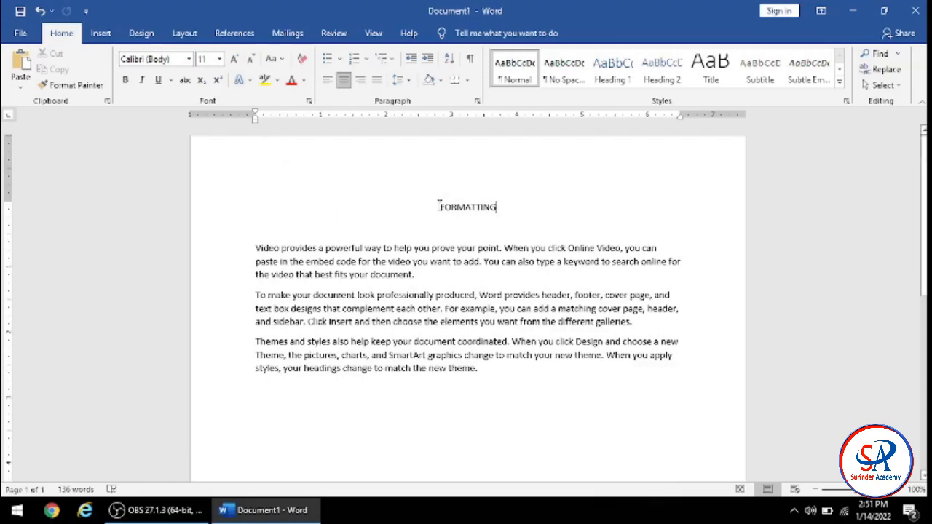
Step: Set the font size of the FORMATTING heading to 20
drag(439, 206, 520, 217)
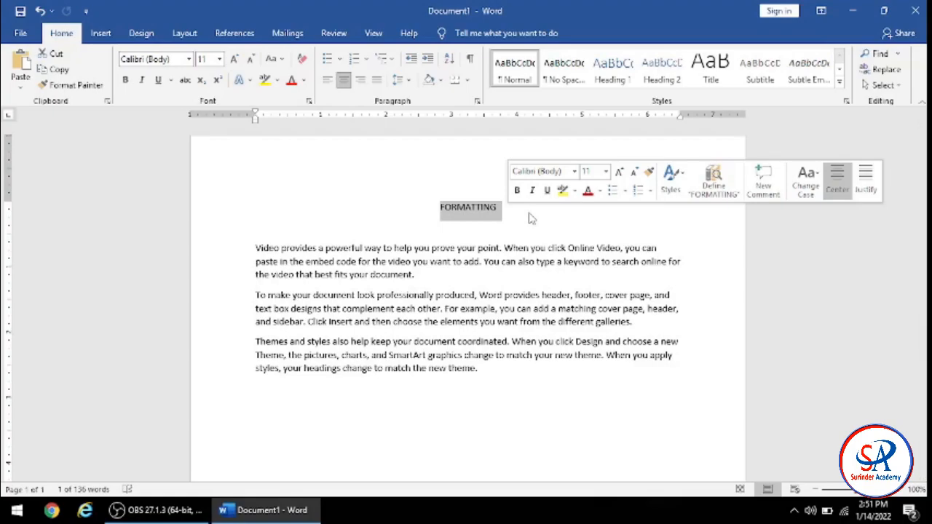
click(528, 218)
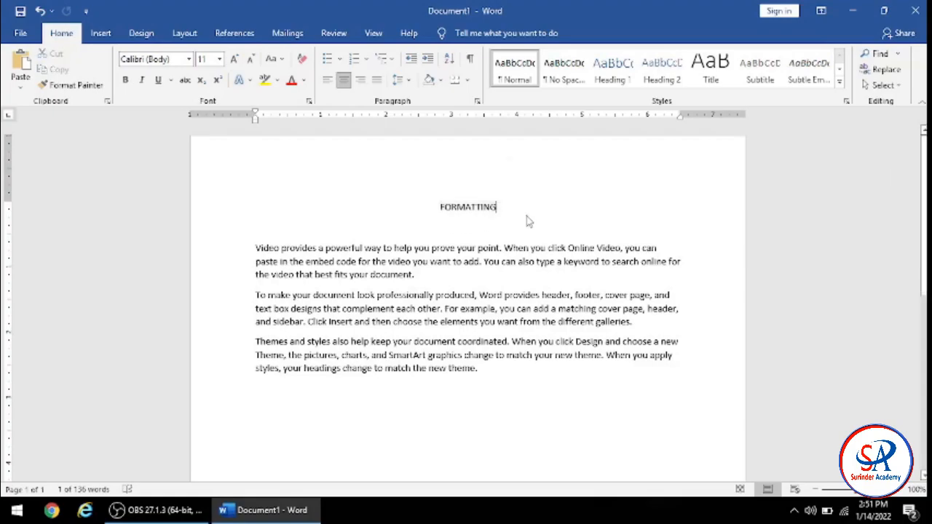
drag(439, 206, 509, 210)
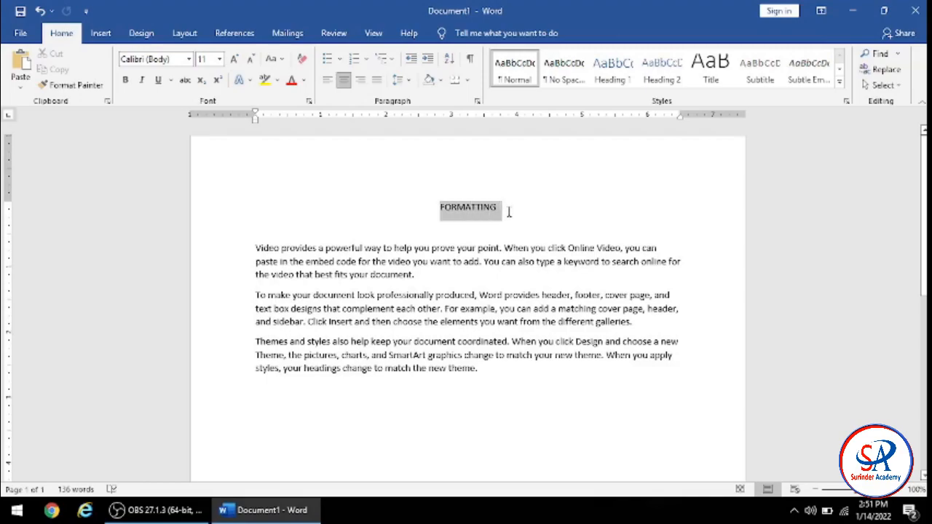
click(219, 59)
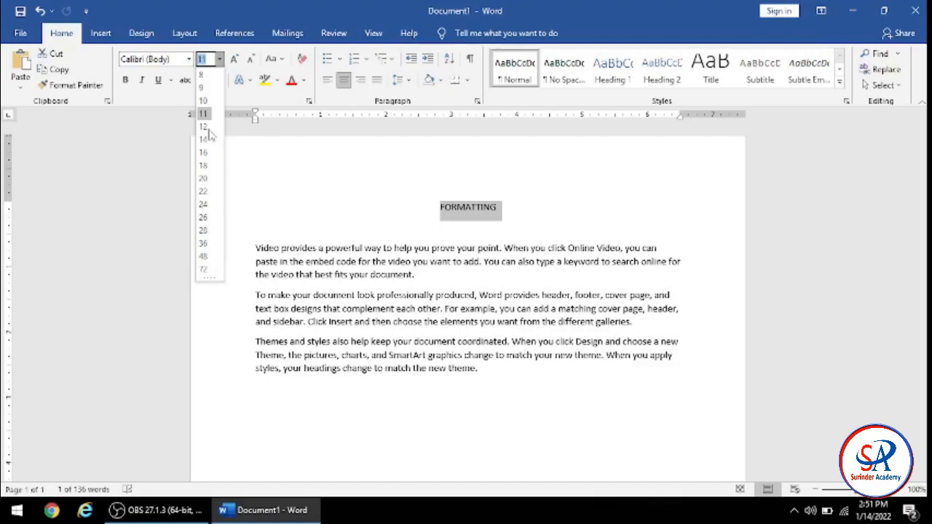
click(200, 178)
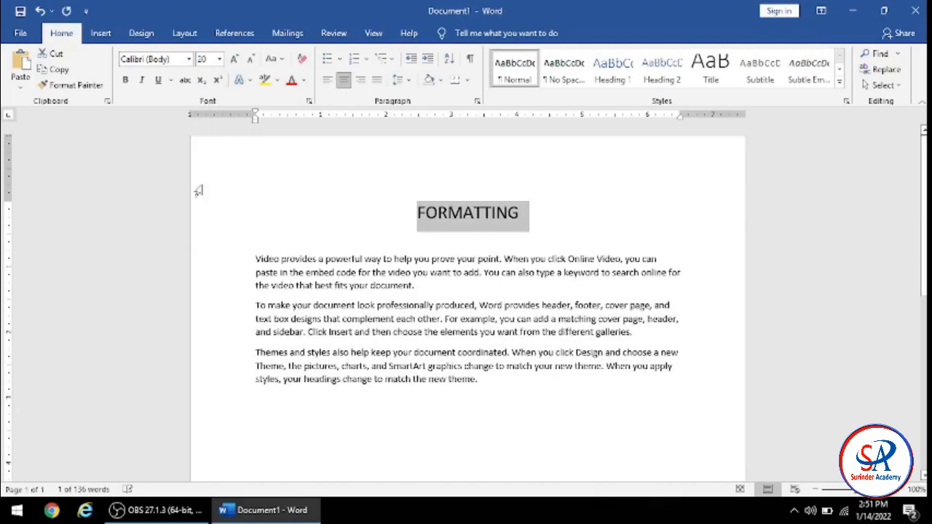
click(557, 215)
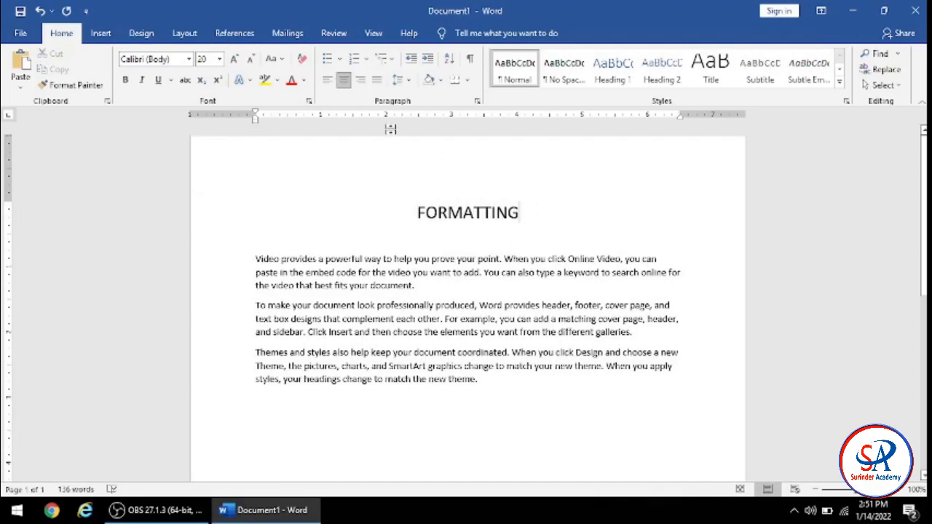
Step: Enlarge the FORMATTING heading step by step with Increase Font Size up to size 72
click(236, 61)
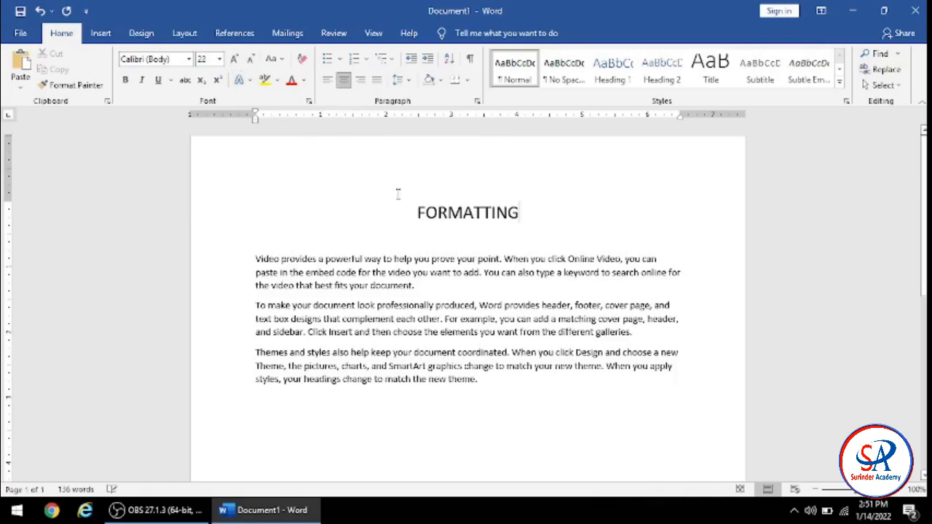
drag(404, 207, 530, 219)
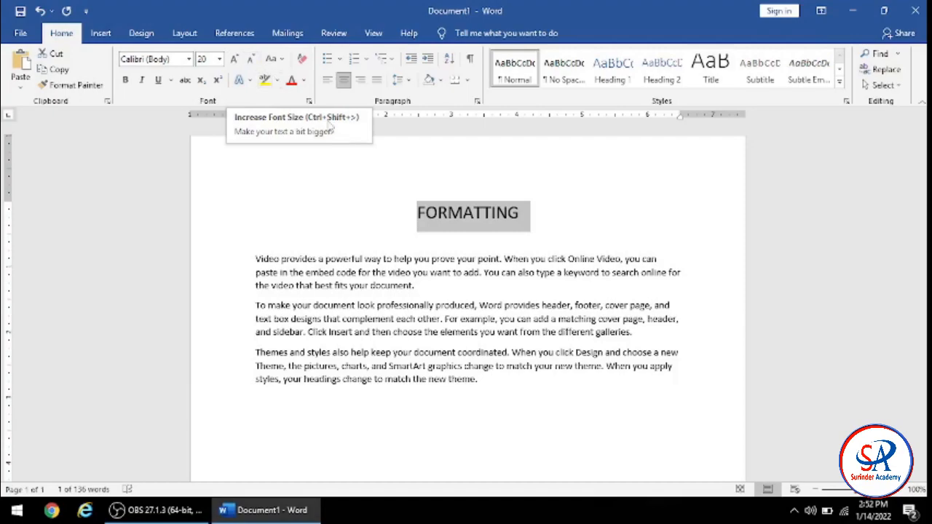
click(234, 59)
click(233, 59)
click(234, 59)
click(233, 59)
click(233, 59)
click(233, 58)
click(234, 58)
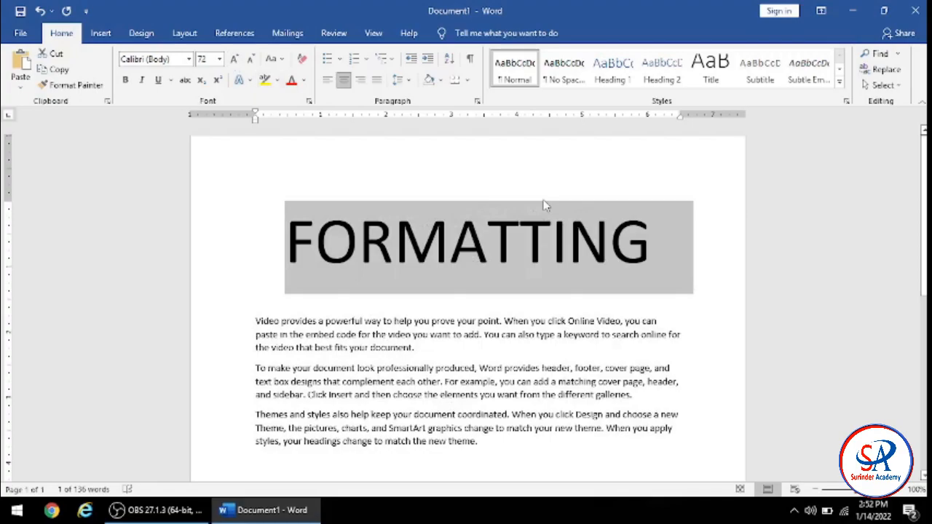
Step: Reduce the FORMATTING heading step by step with Decrease Font Size down to size 18
click(250, 61)
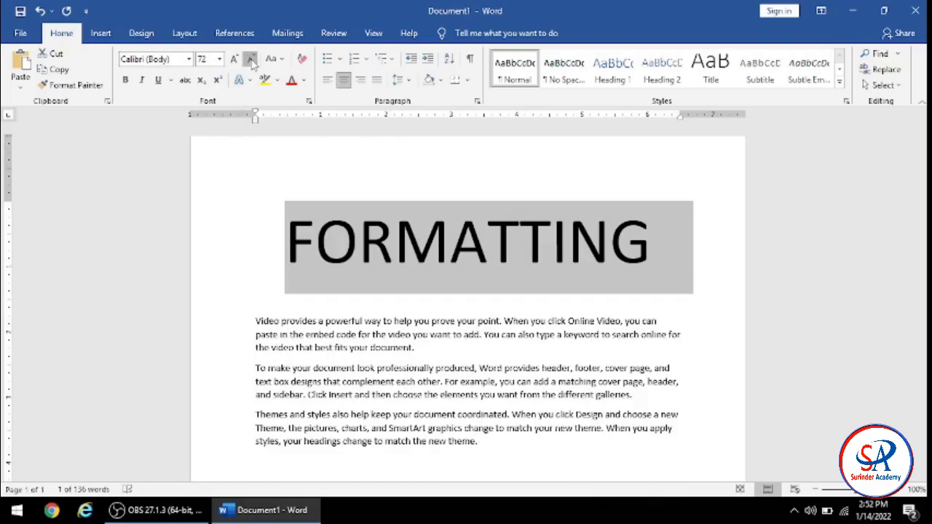
click(251, 62)
click(251, 61)
click(250, 61)
click(250, 61)
click(251, 61)
click(250, 61)
click(250, 61)
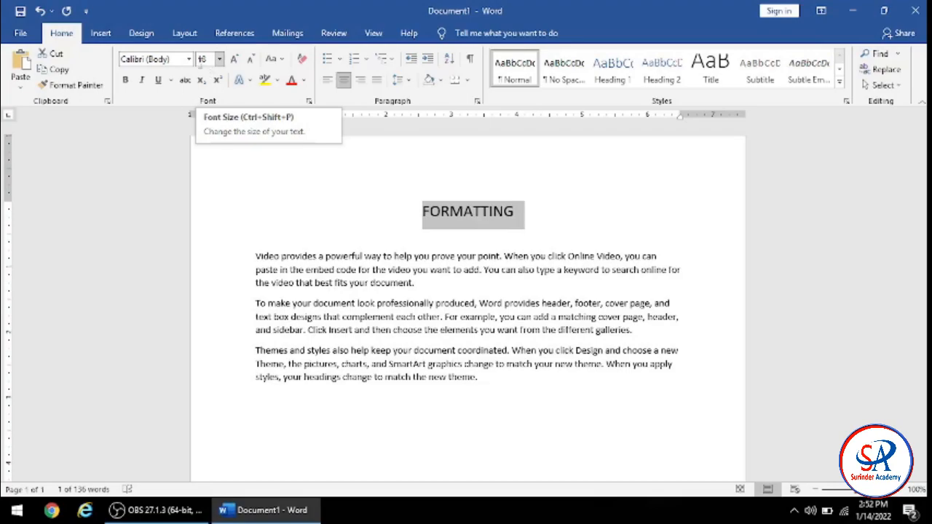
click(548, 214)
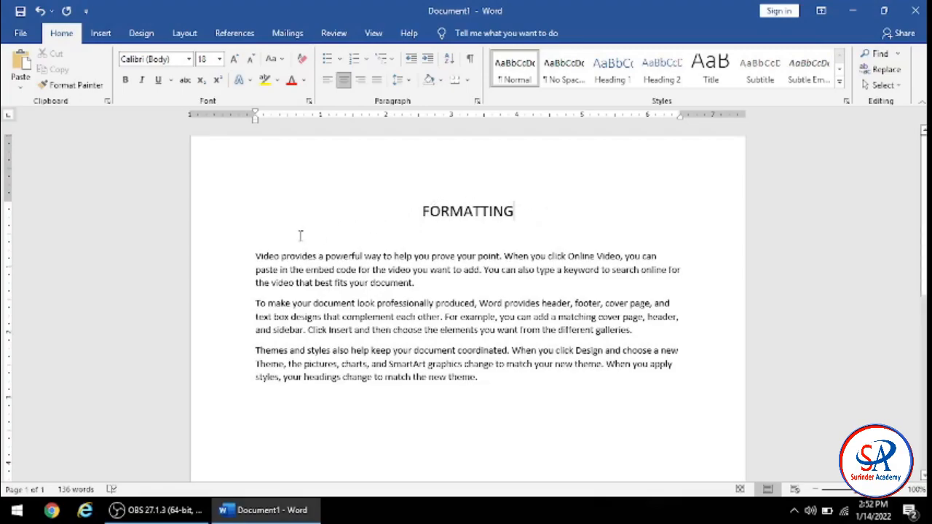
Step: Change the font of the first body paragraph, starting with "Video provides", to Impact
drag(254, 253, 472, 288)
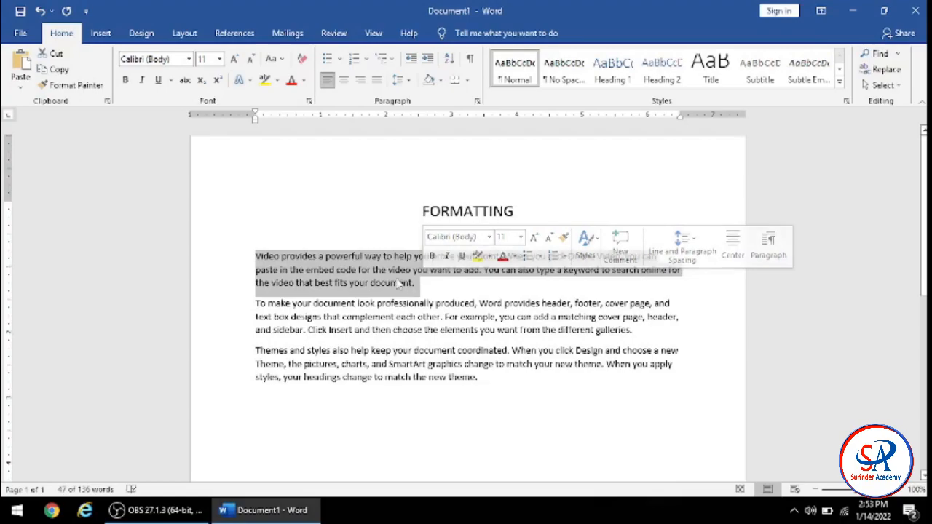
click(188, 60)
click(188, 60)
click(188, 59)
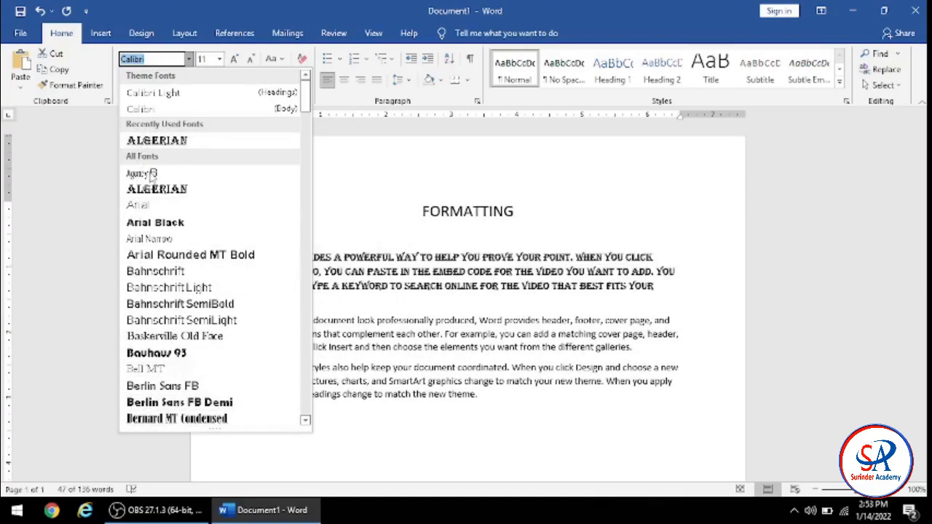
drag(309, 106, 302, 153)
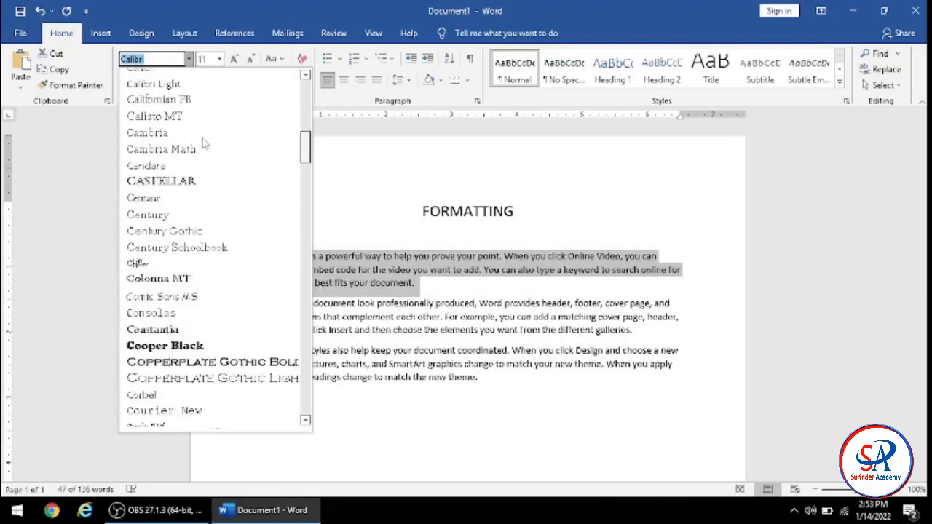
scroll(169, 305, down, 1)
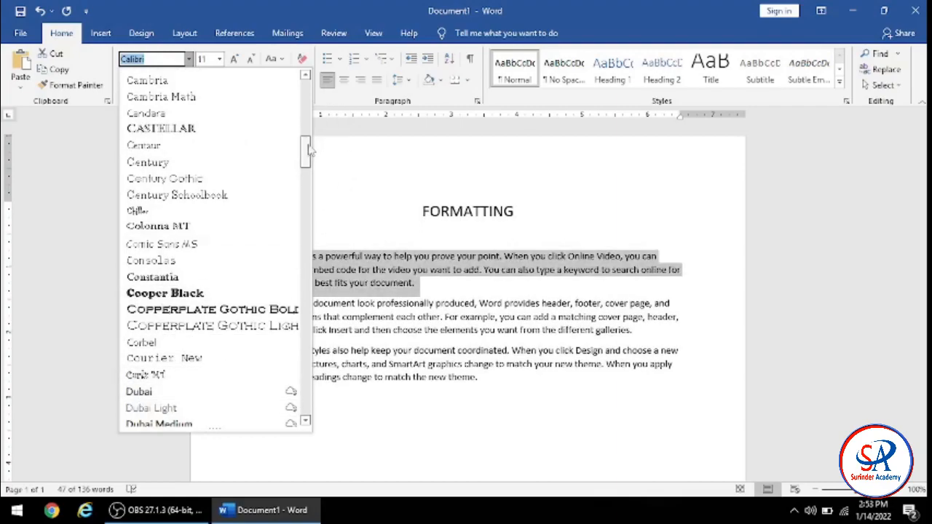
drag(305, 153, 309, 195)
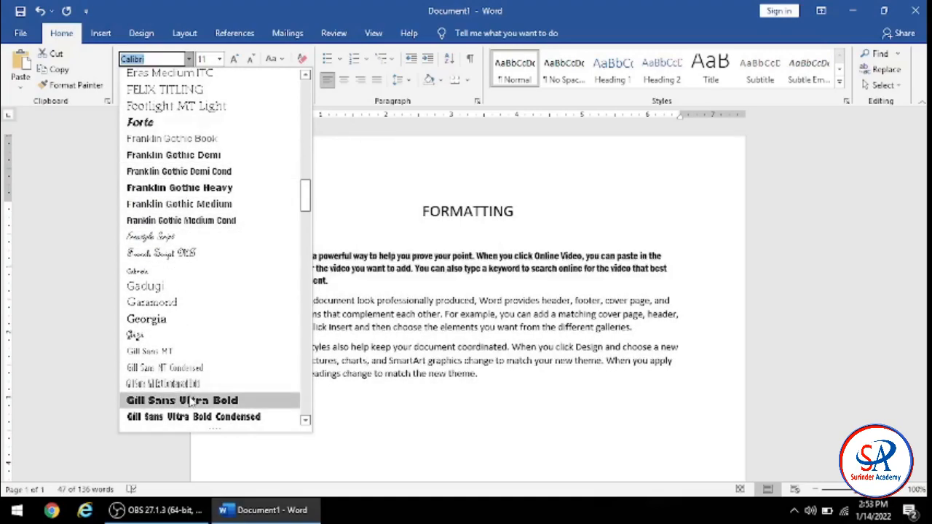
drag(308, 205, 307, 246)
scroll(210, 171, up, 7)
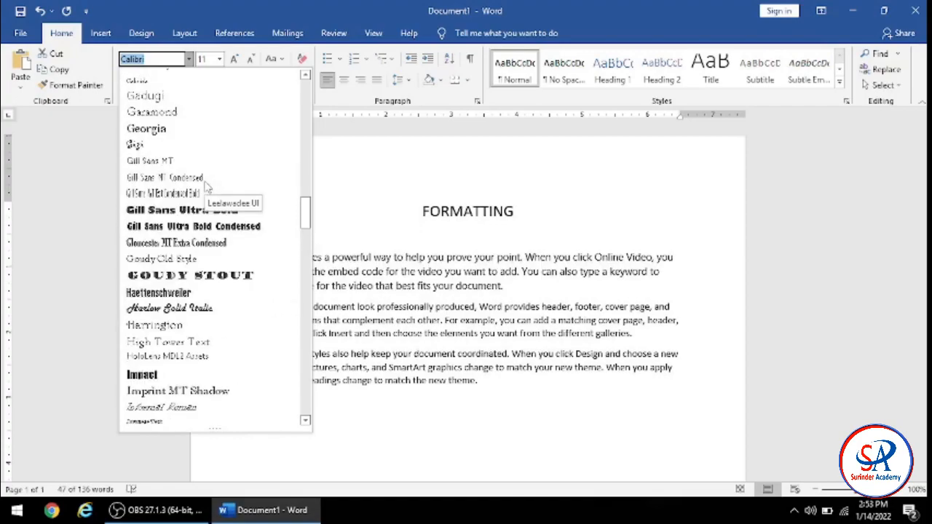
click(167, 375)
click(284, 191)
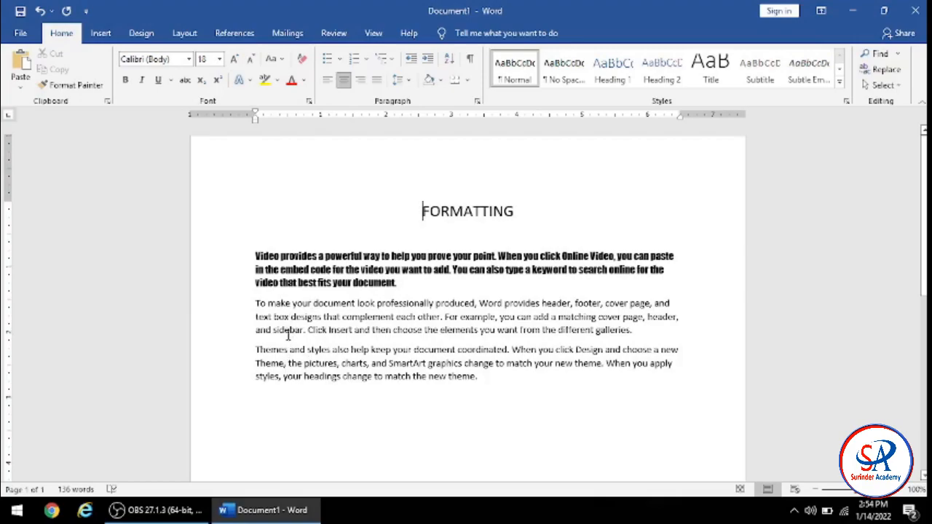
click(189, 59)
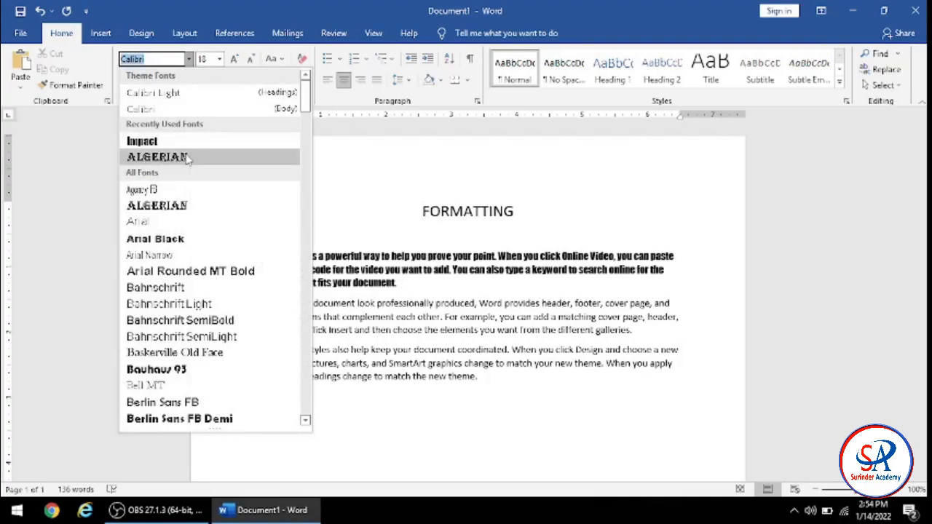
click(182, 109)
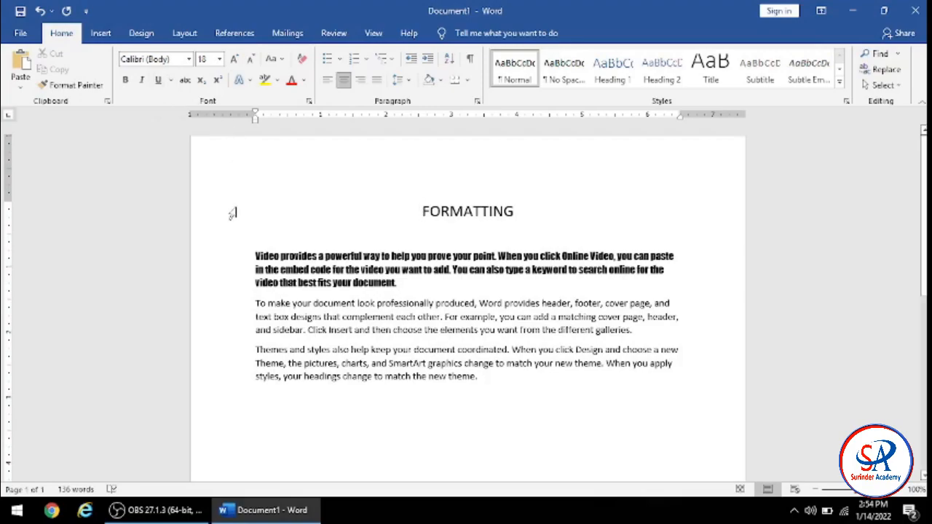
Step: Make the word "document" in the first line of the second body paragraph bold
scroll(231, 213, down, 5)
scroll(231, 212, up, 2)
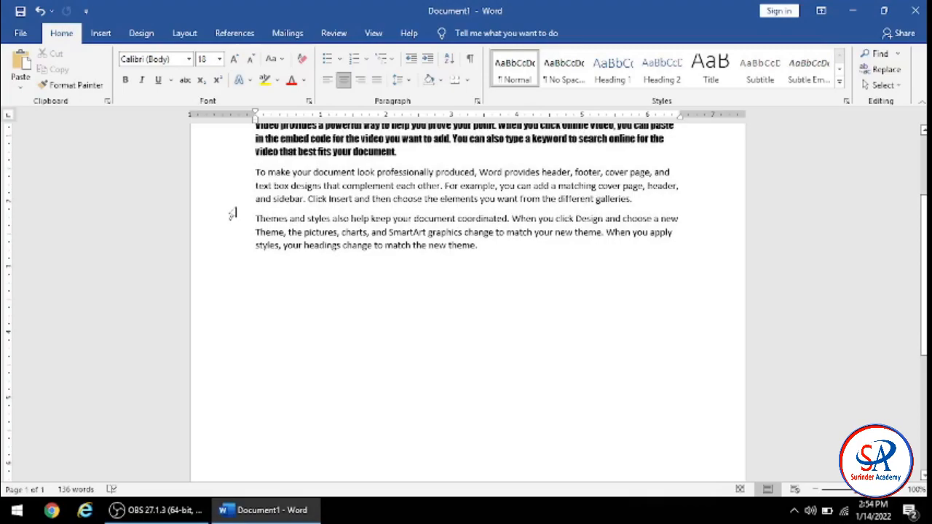
scroll(232, 213, down, 1)
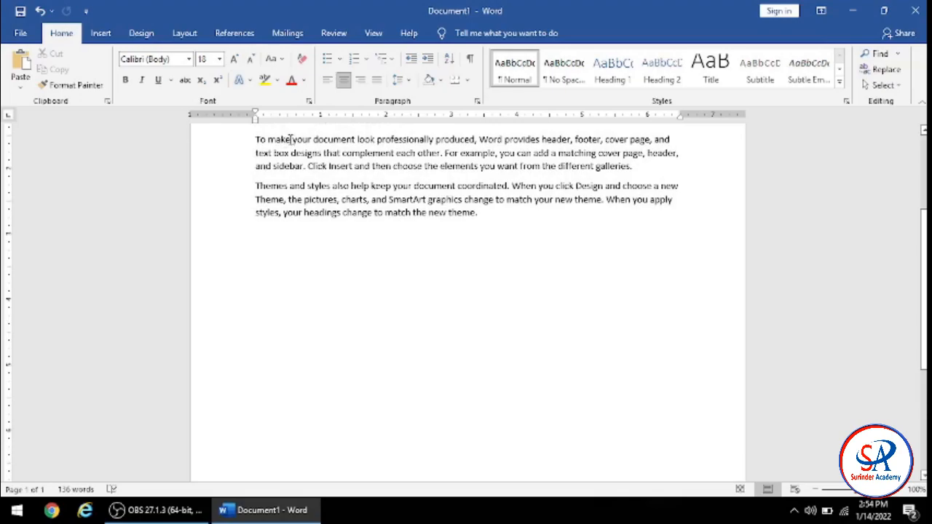
double_click(337, 139)
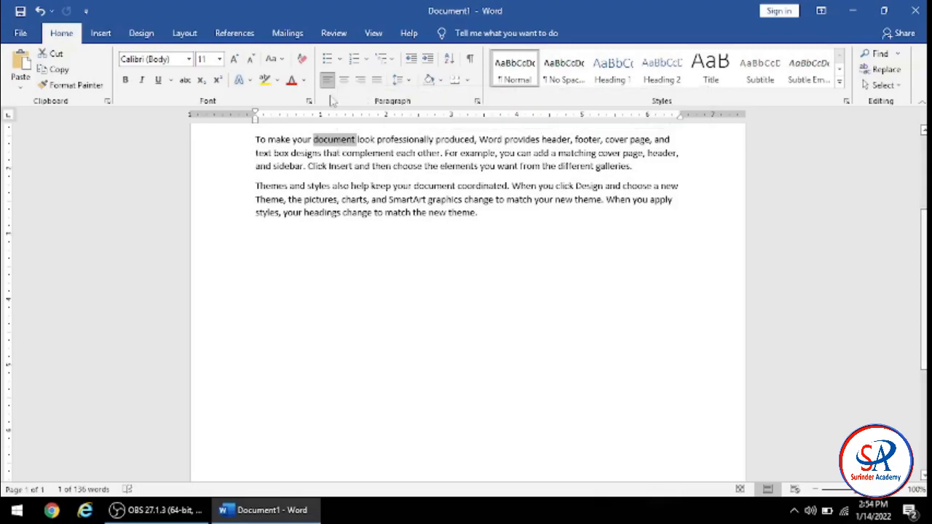
click(125, 80)
click(440, 275)
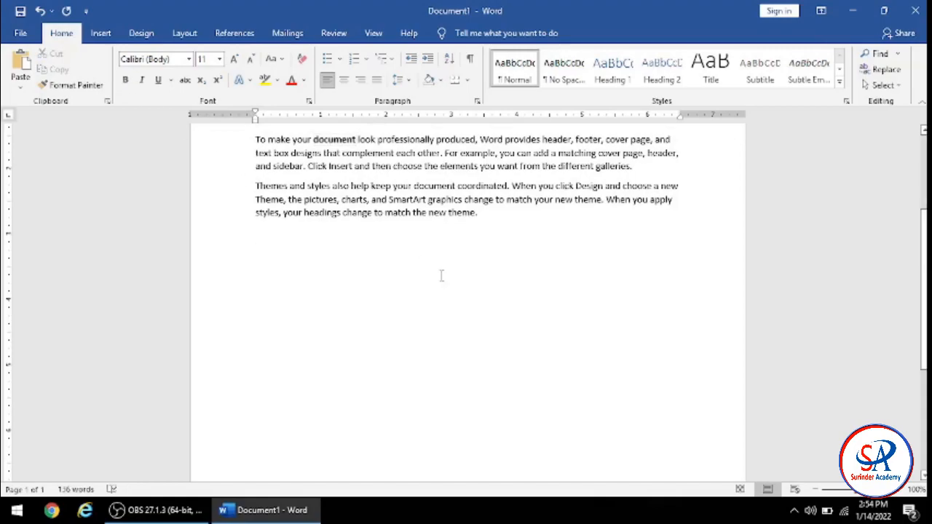
drag(313, 139, 354, 136)
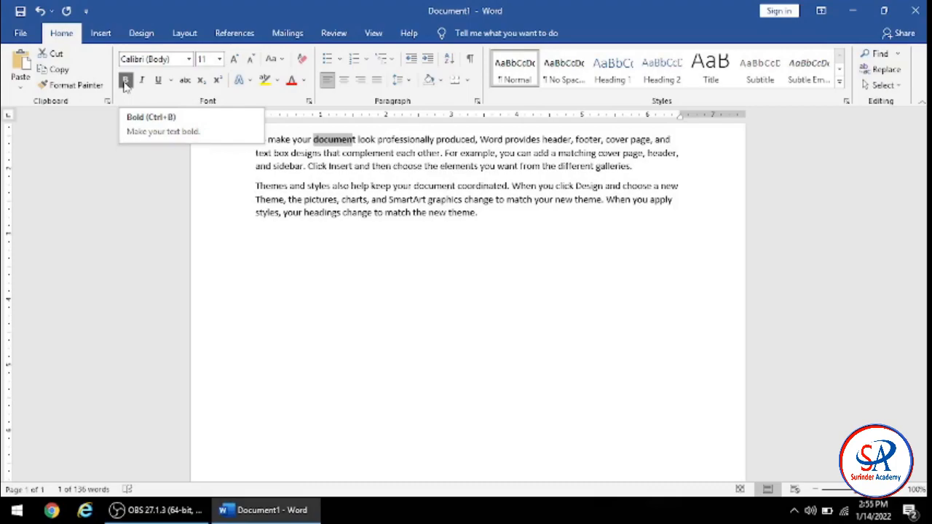
click(221, 200)
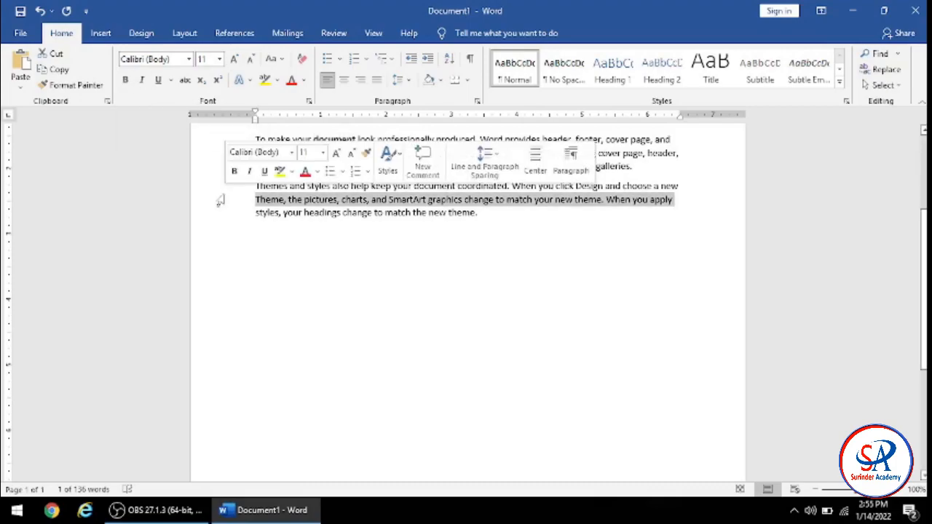
click(304, 230)
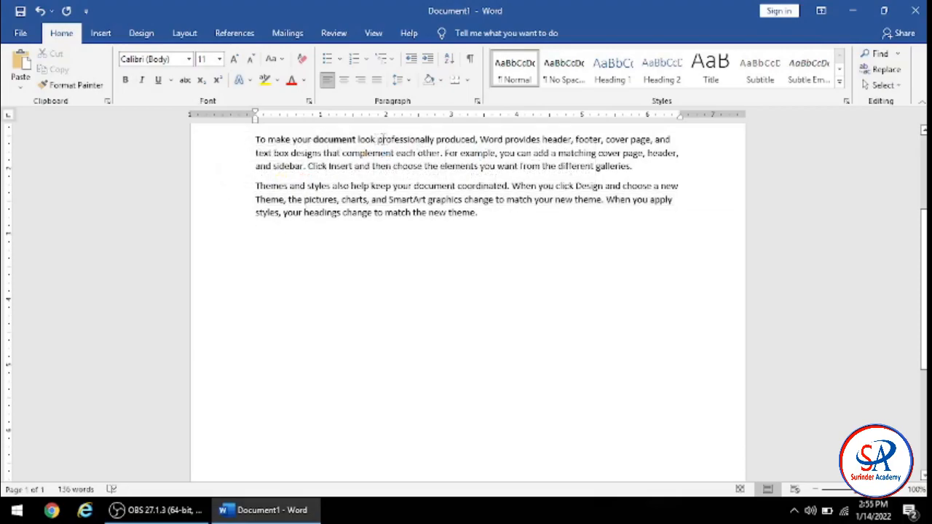
Step: Italicize the words "look professionally" in the first line of the second body paragraph
drag(378, 139, 434, 139)
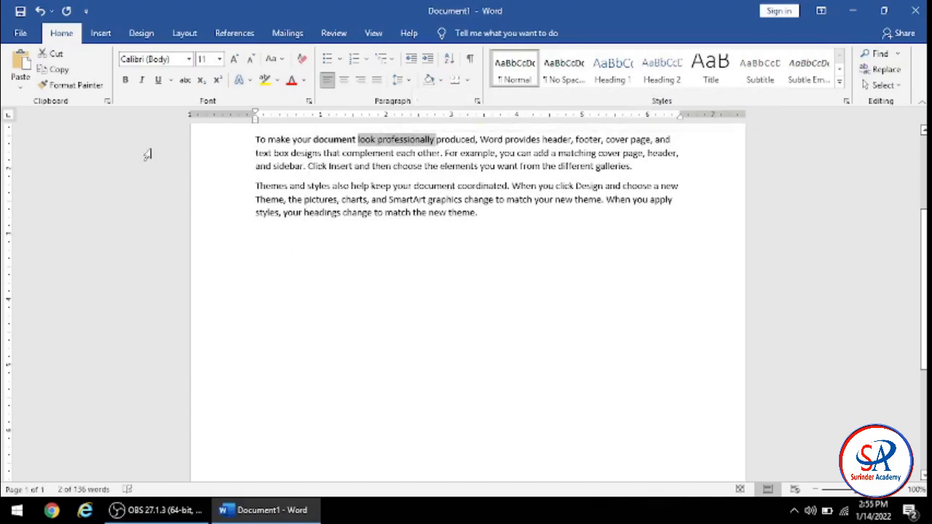
click(143, 81)
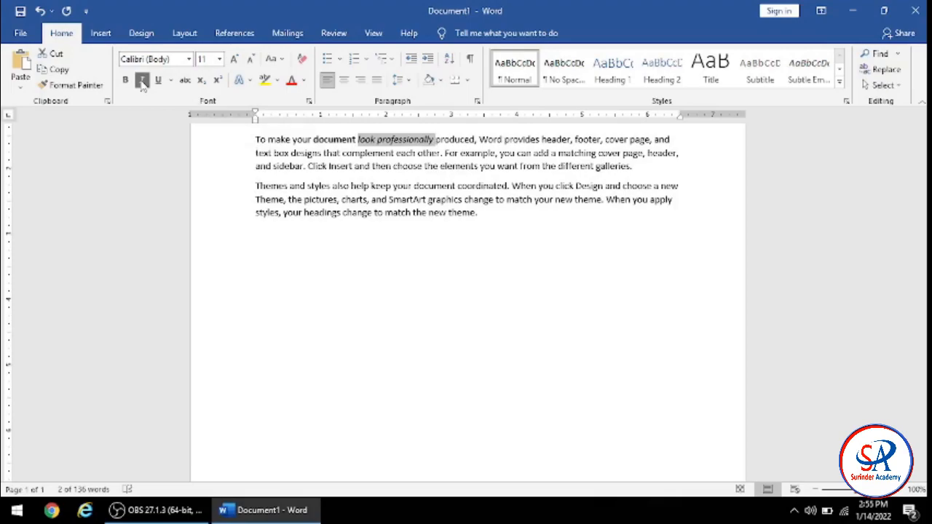
click(440, 214)
drag(358, 140, 393, 145)
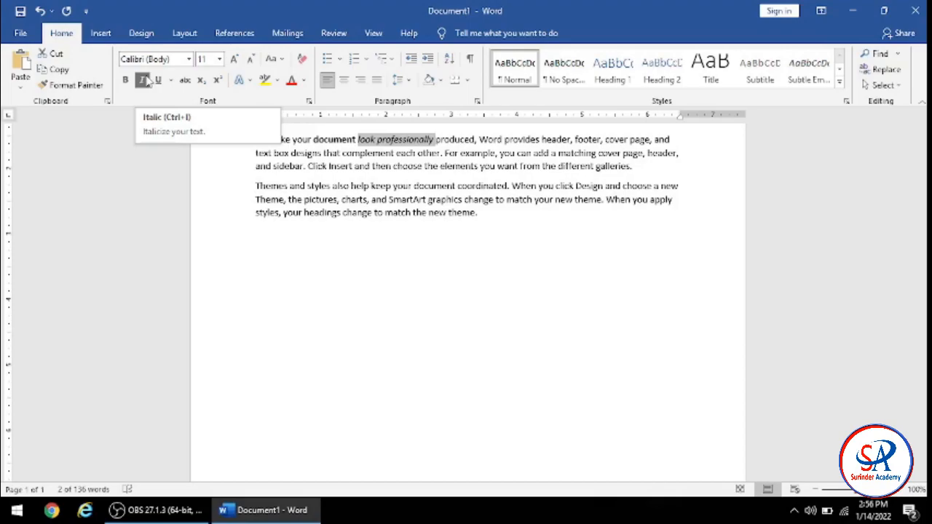
click(230, 200)
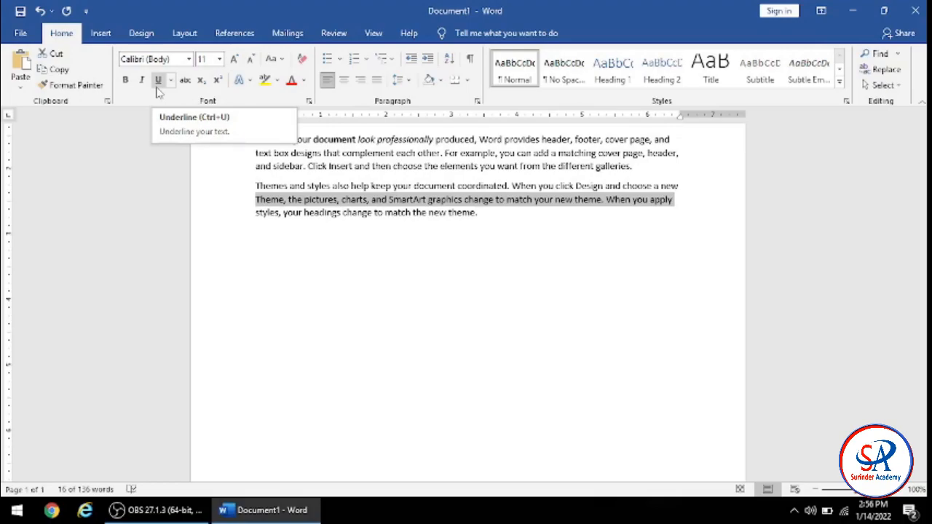
Step: Underline the FORMATTING heading at the start of the document
scroll(262, 432, up, 2)
scroll(263, 431, down, 2)
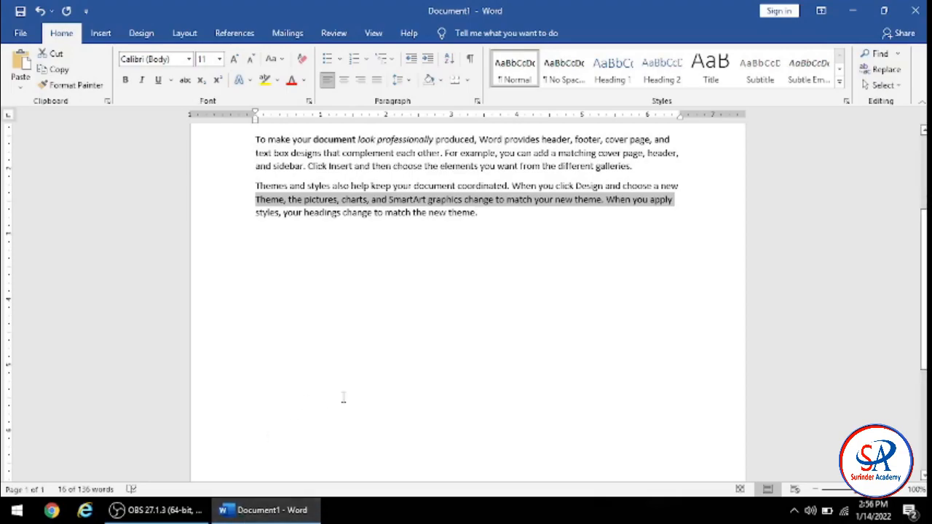
scroll(436, 367, up, 4)
drag(403, 215, 547, 225)
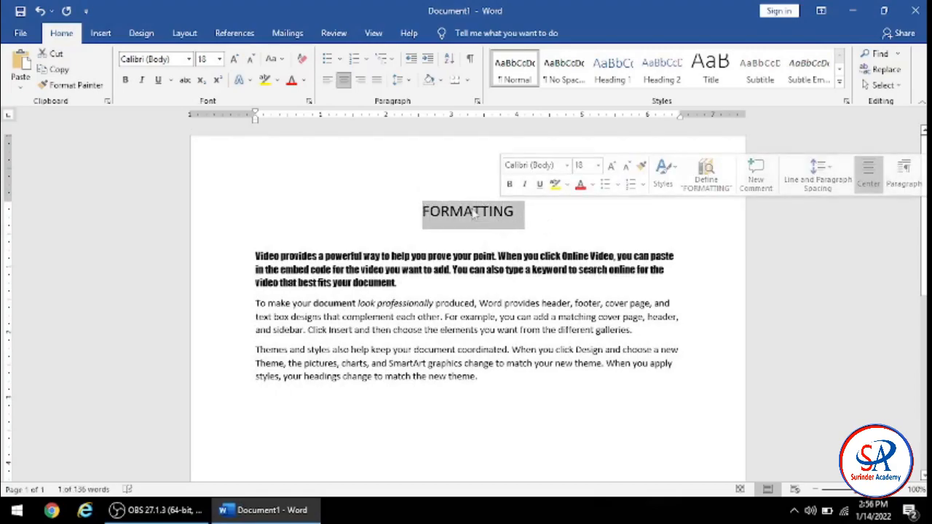
click(162, 83)
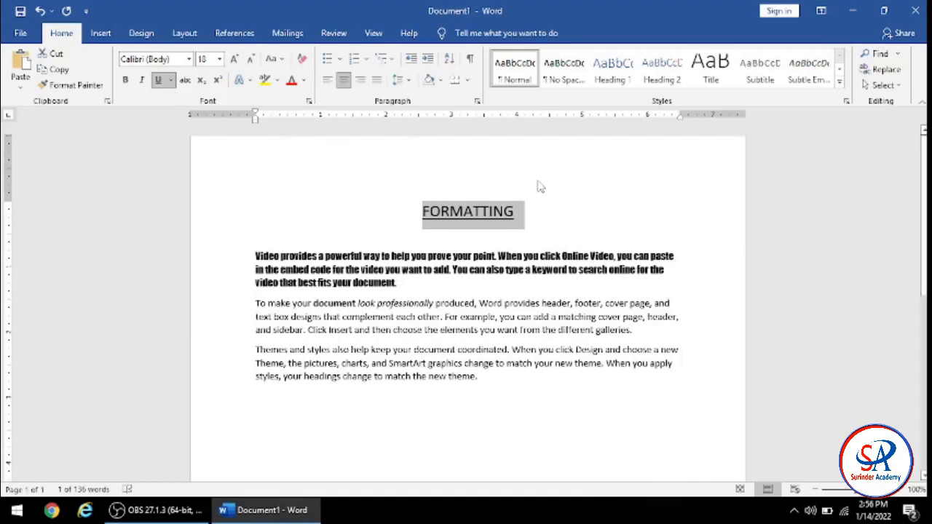
Step: Examine the underline styles and underline colours available for the FORMATTING heading
click(438, 214)
drag(412, 211, 516, 216)
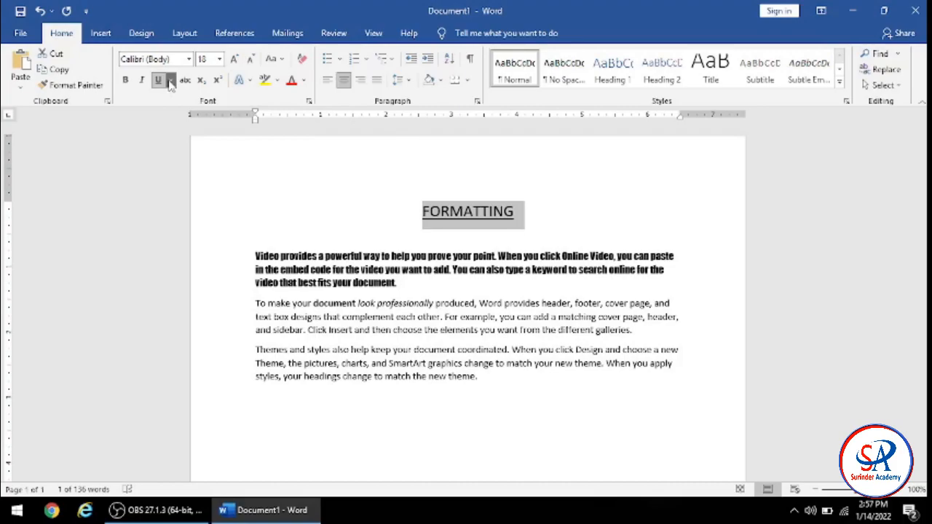
click(170, 82)
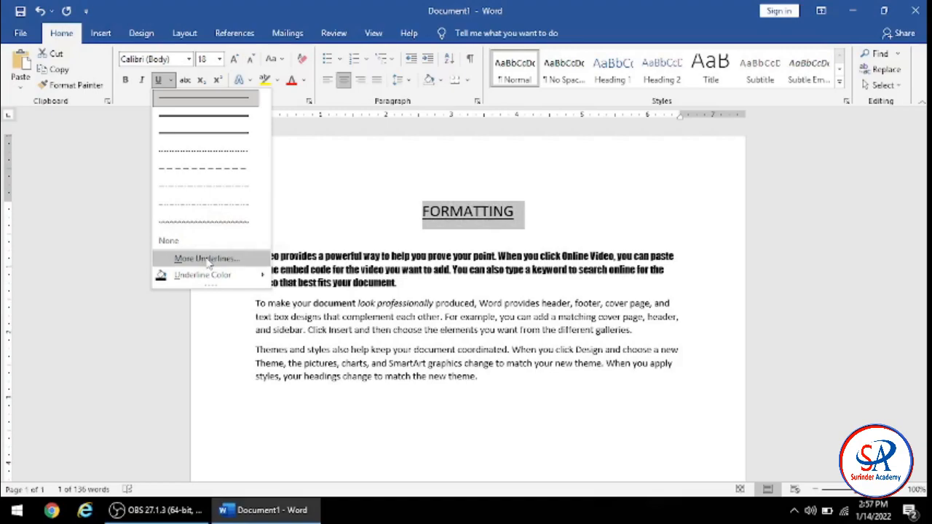
mouse_move(217, 277)
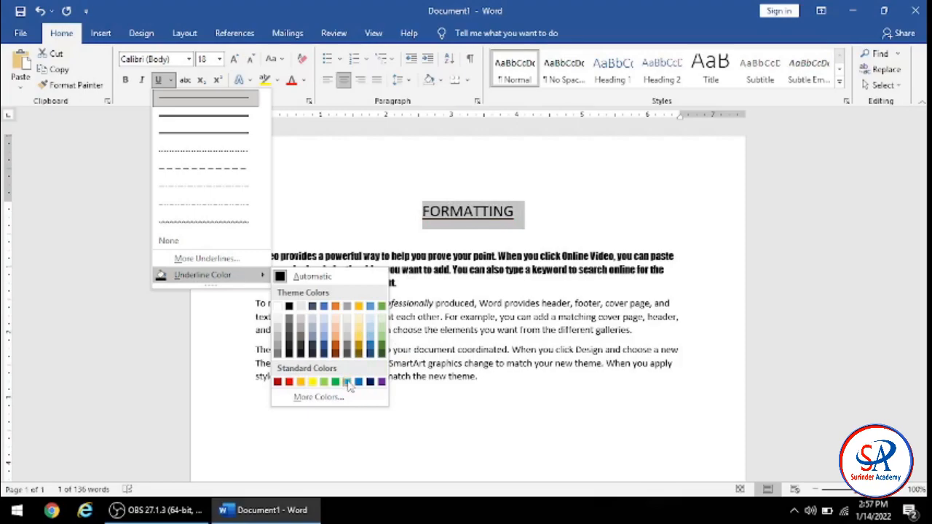
click(289, 178)
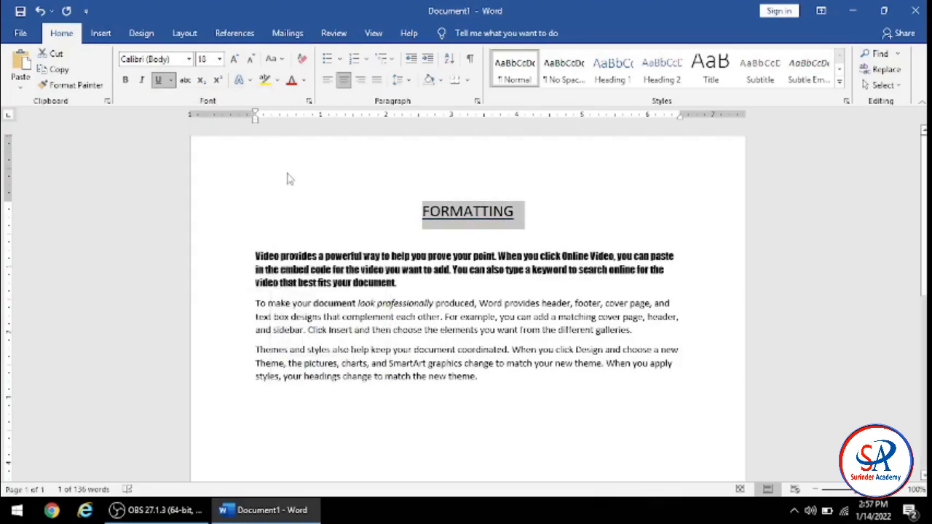
click(328, 179)
click(562, 199)
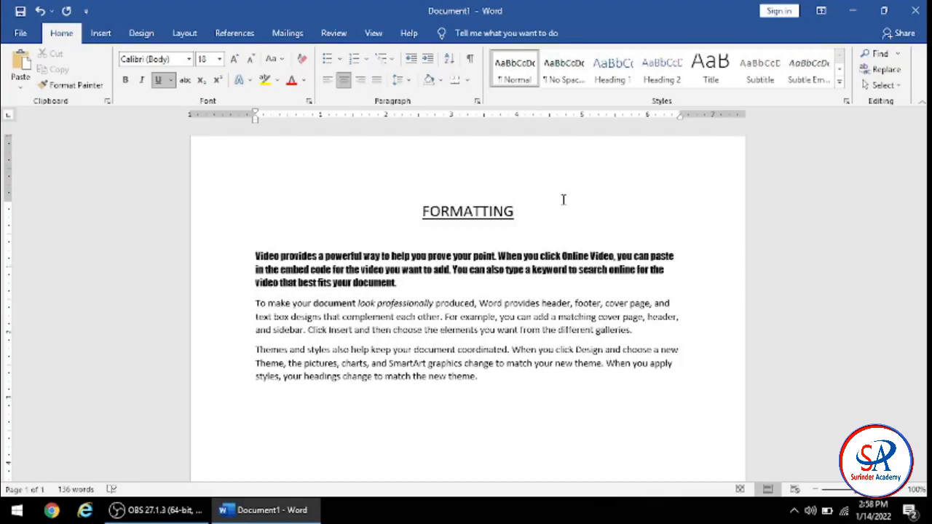
scroll(437, 211, down, 1)
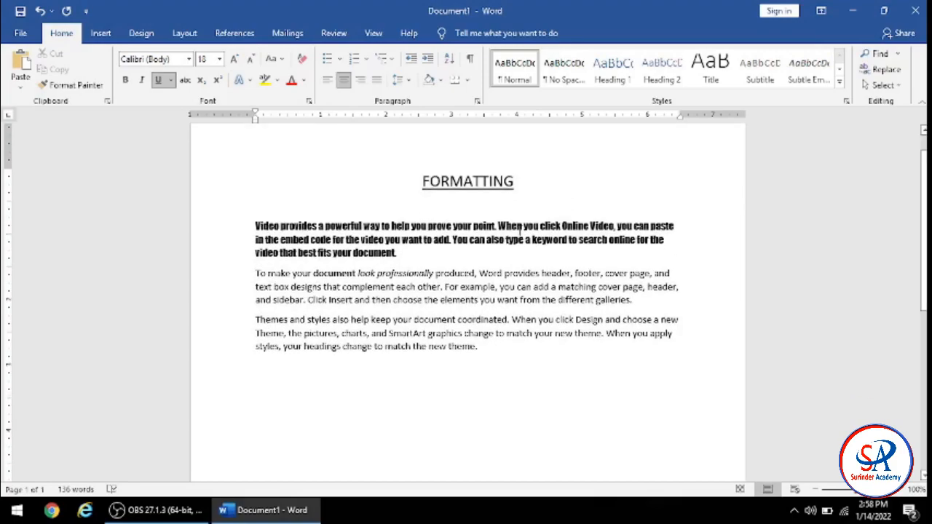
scroll(225, 251, up, 1)
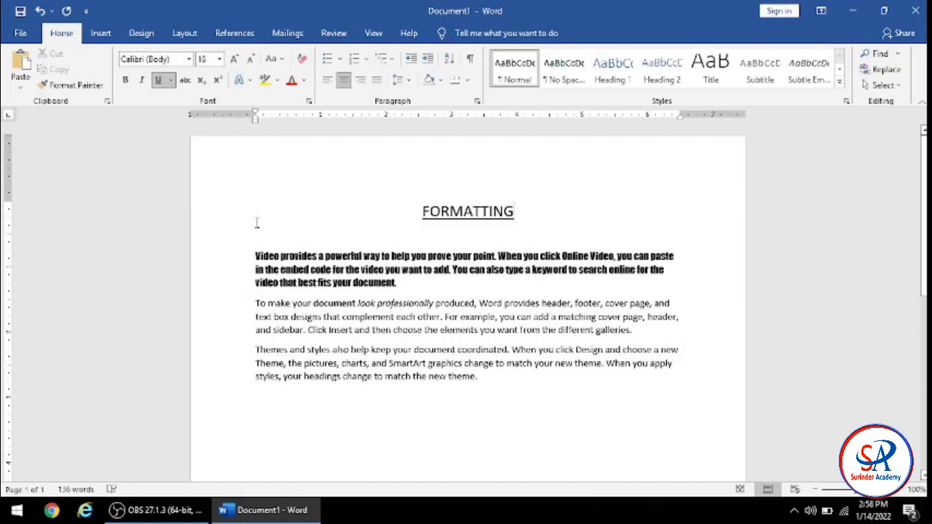
scroll(256, 222, down, 1)
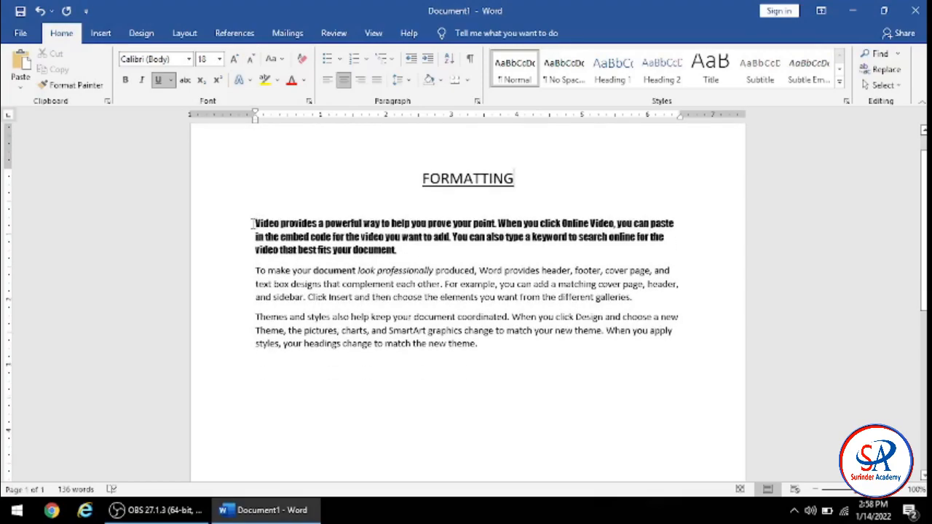
scroll(253, 222, up, 1)
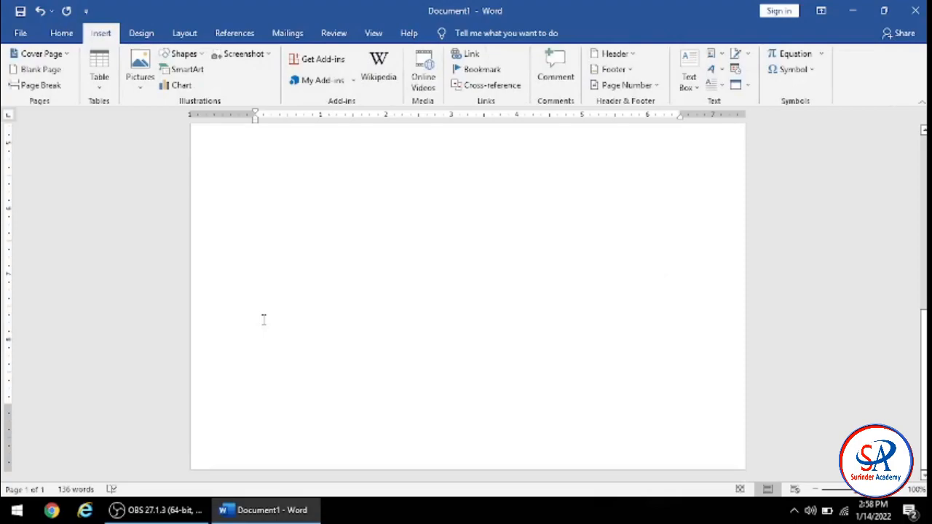
scroll(264, 320, up, 5)
scroll(264, 319, up, 4)
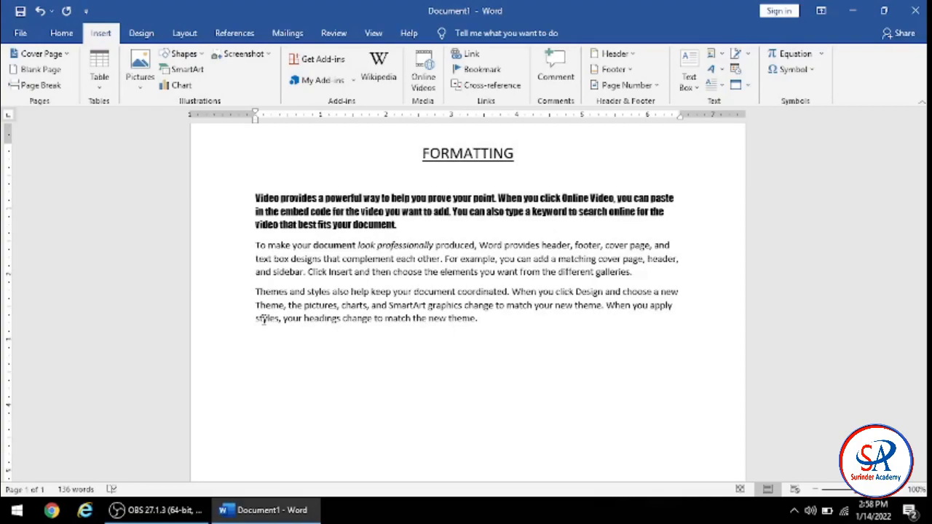
Step: Apply strikethrough to the bold word "document" in the first line of the second body paragraph
scroll(250, 317, down, 3)
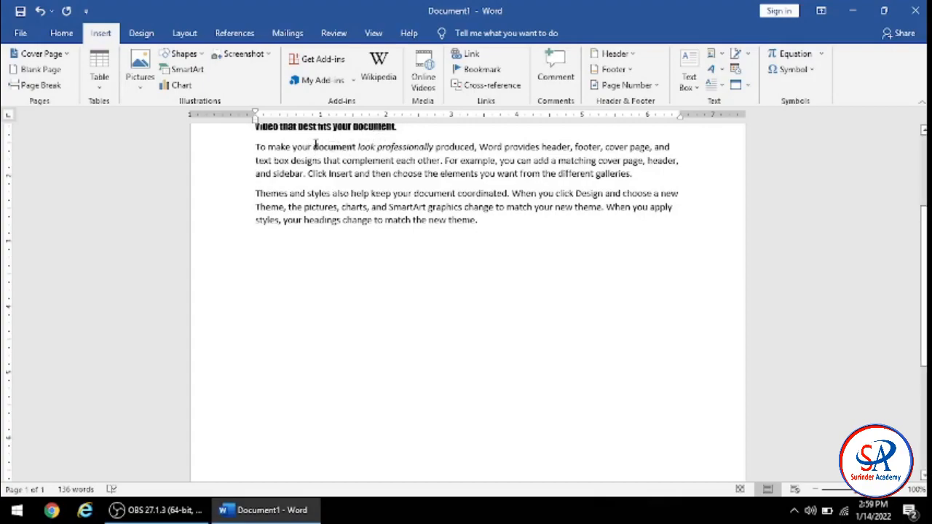
drag(313, 147, 356, 147)
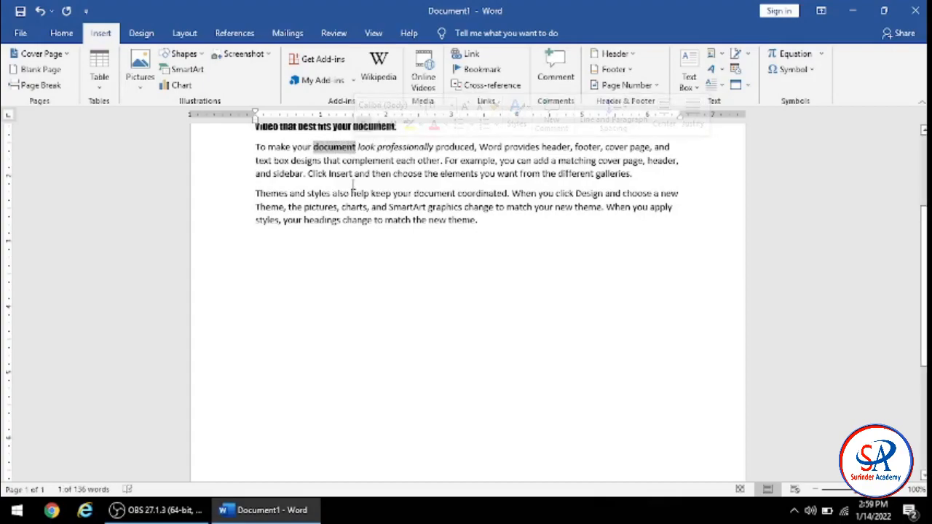
click(62, 34)
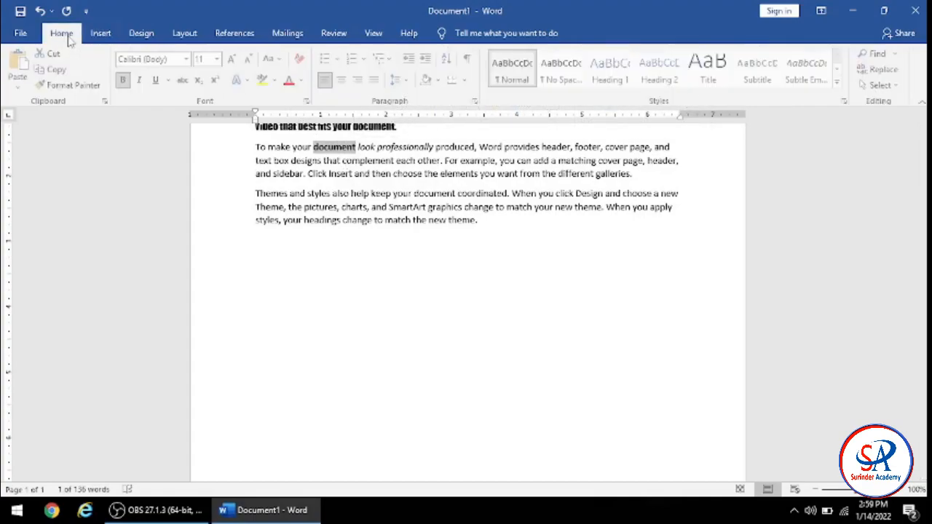
click(185, 85)
click(441, 295)
scroll(441, 295, up, 1)
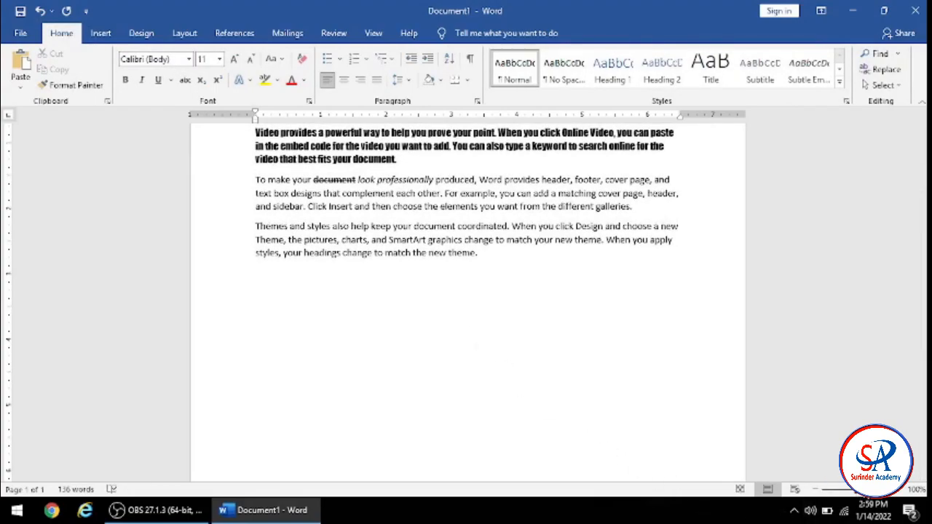
Step: Zoom in to examine the struck-through word "document", and set the page zoom to 116%
ctrl+scroll(593, 389, up, 8)
scroll(593, 387, up, 4)
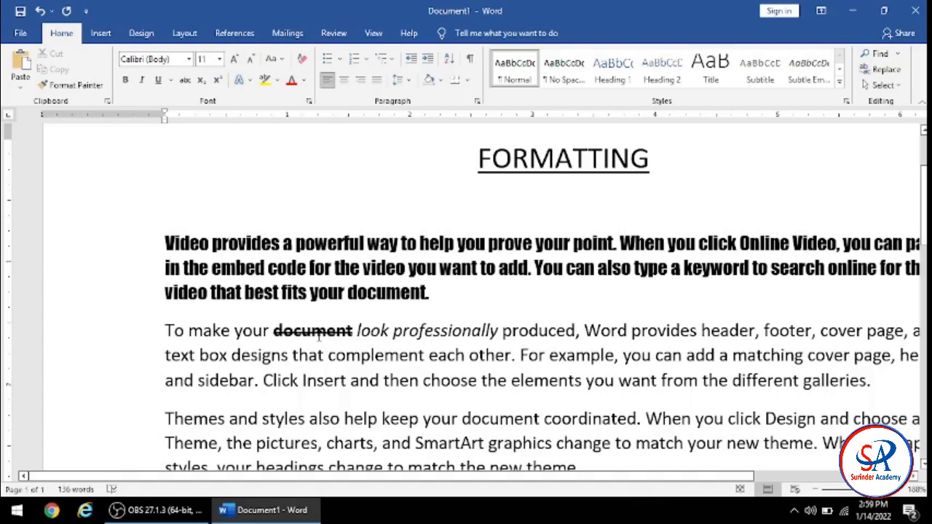
scroll(319, 336, down, 5)
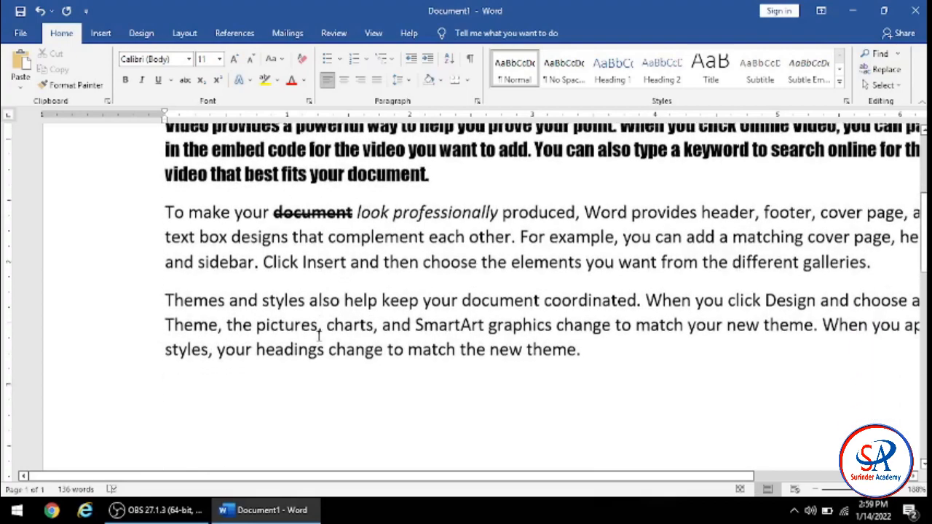
click(857, 490)
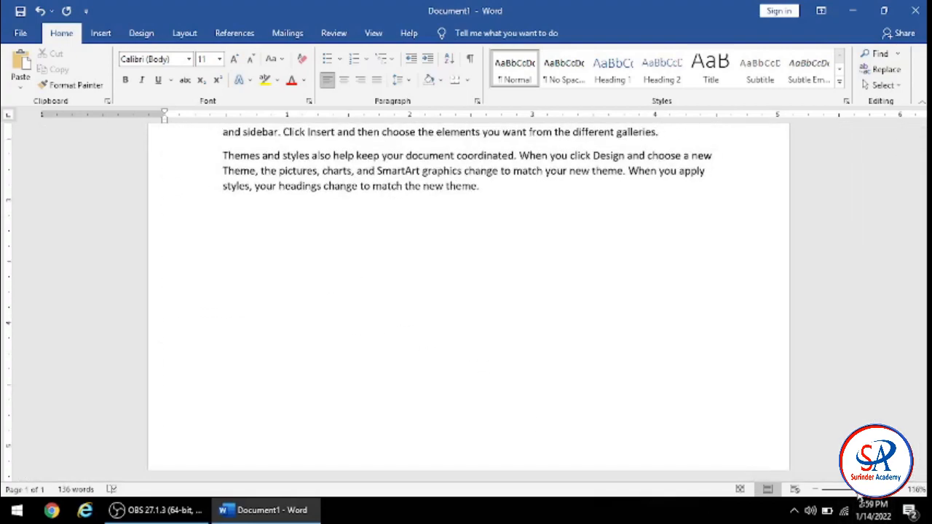
scroll(757, 426, up, 5)
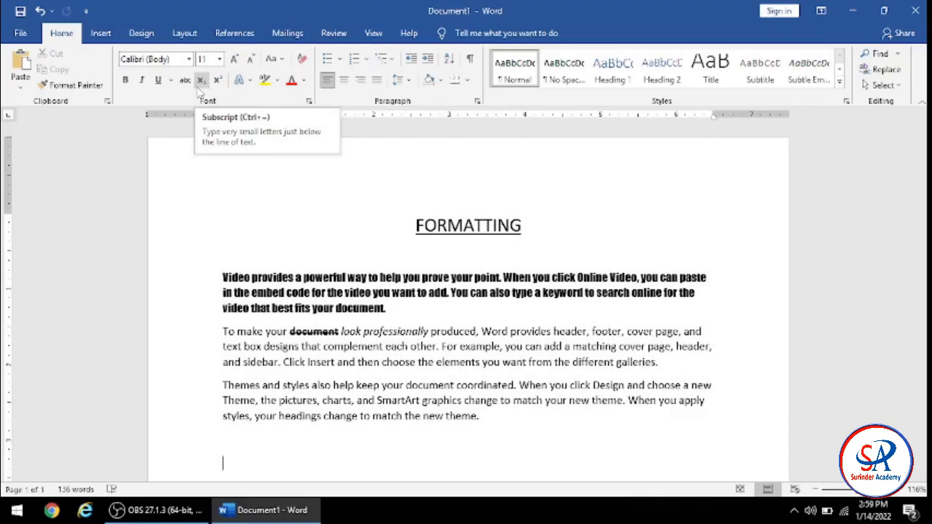
Step: Enter the text H2O on the empty line below the last body paragraph
scroll(200, 93, down, 1)
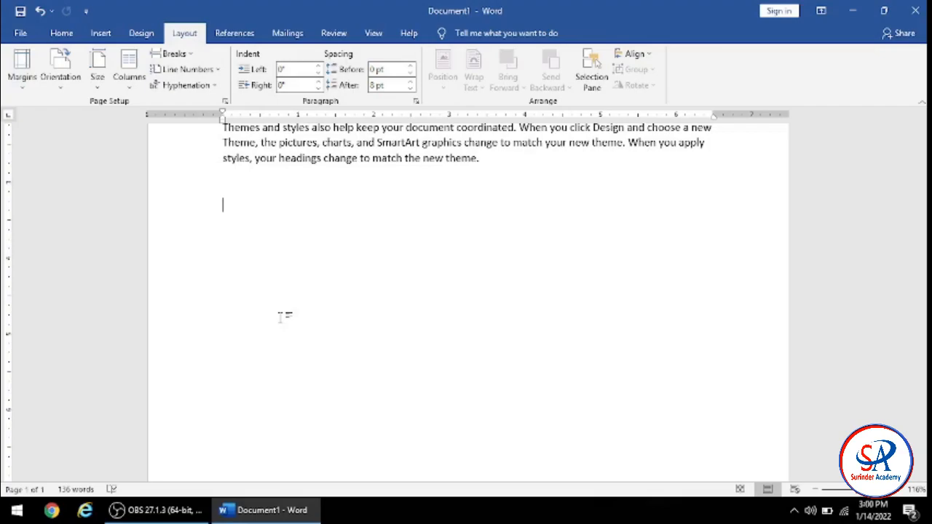
text(H20)
key(BackSpace)
text(O)
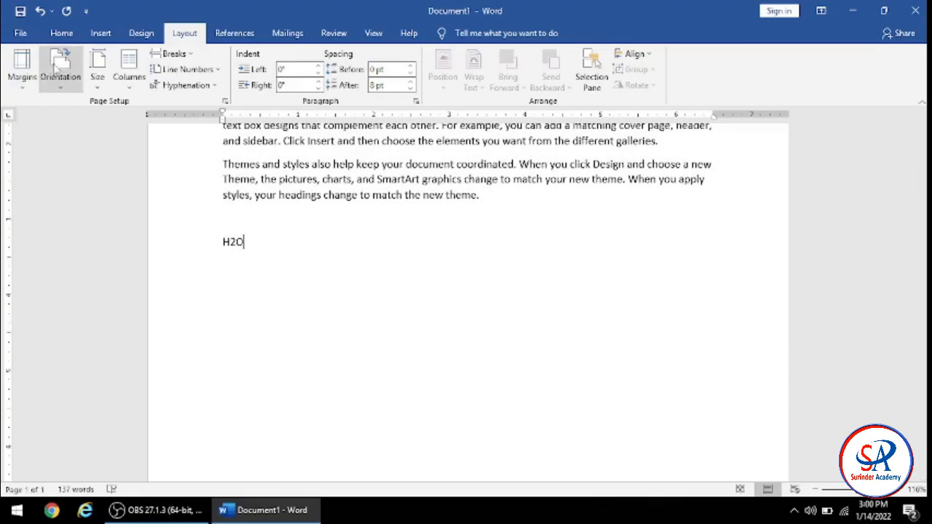
Step: Format the 2 in H2O as subscript
click(61, 33)
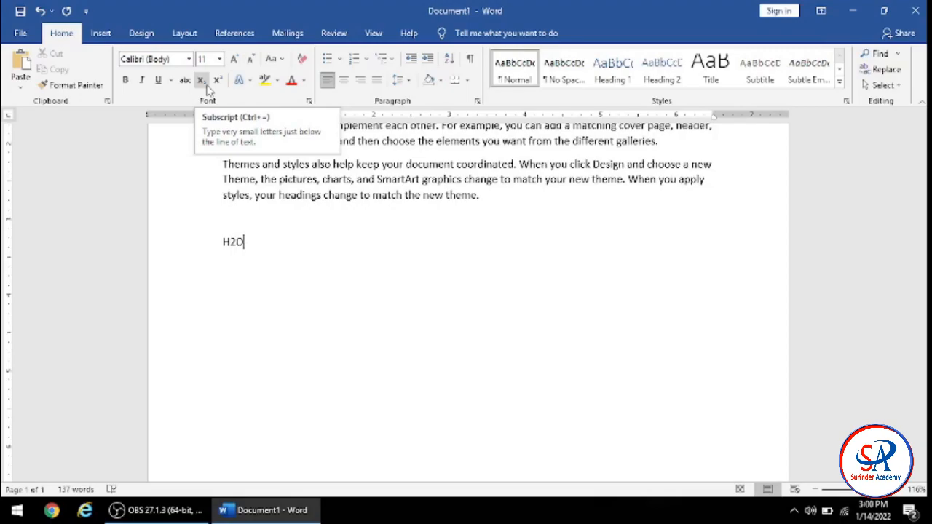
click(285, 223)
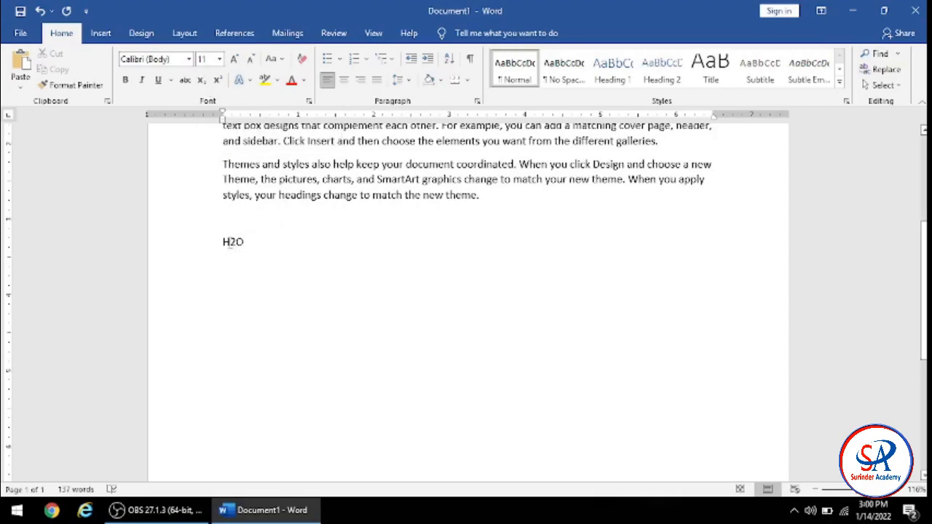
drag(229, 242, 235, 244)
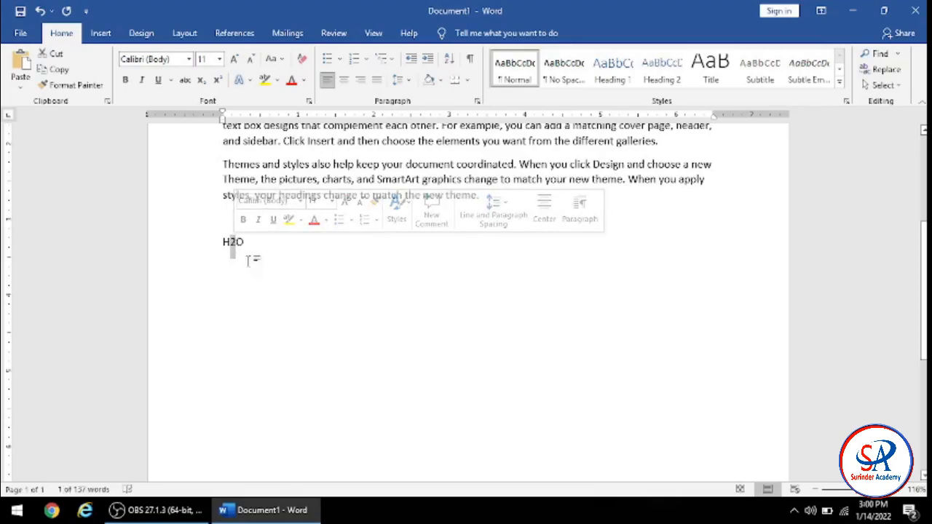
click(202, 83)
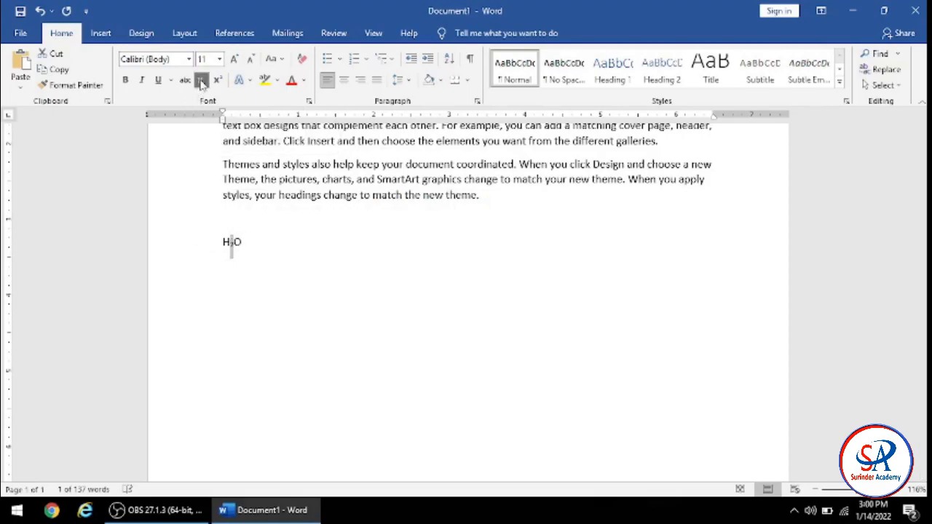
click(286, 259)
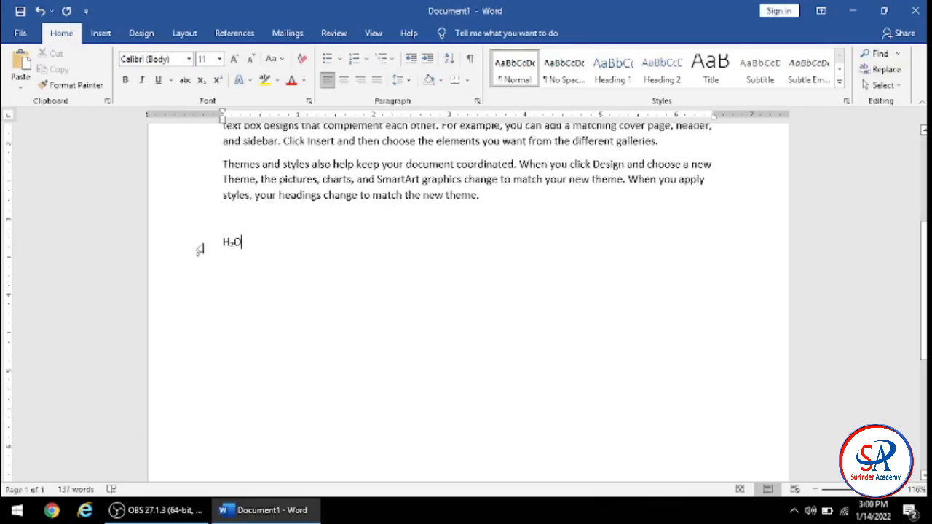
scroll(198, 249, up, 3)
scroll(305, 330, up, 1)
scroll(316, 366, down, 2)
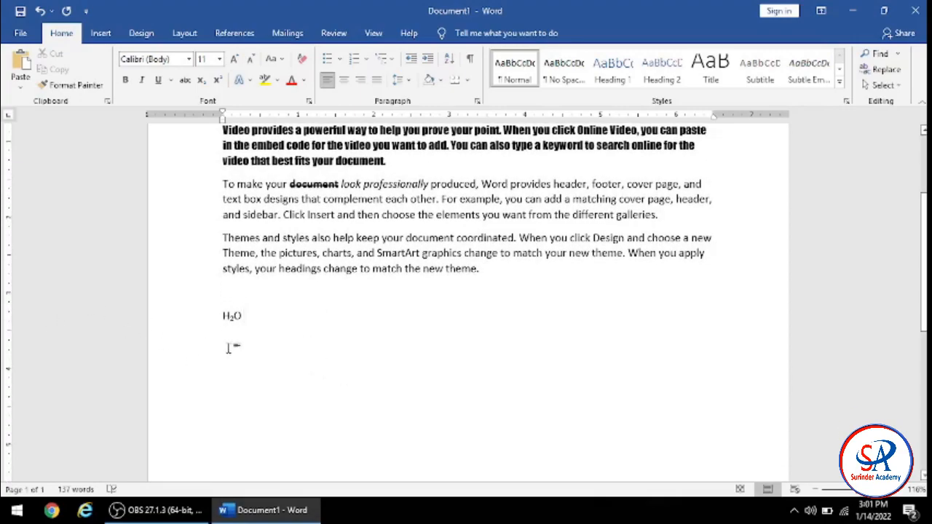
scroll(233, 357, up, 2)
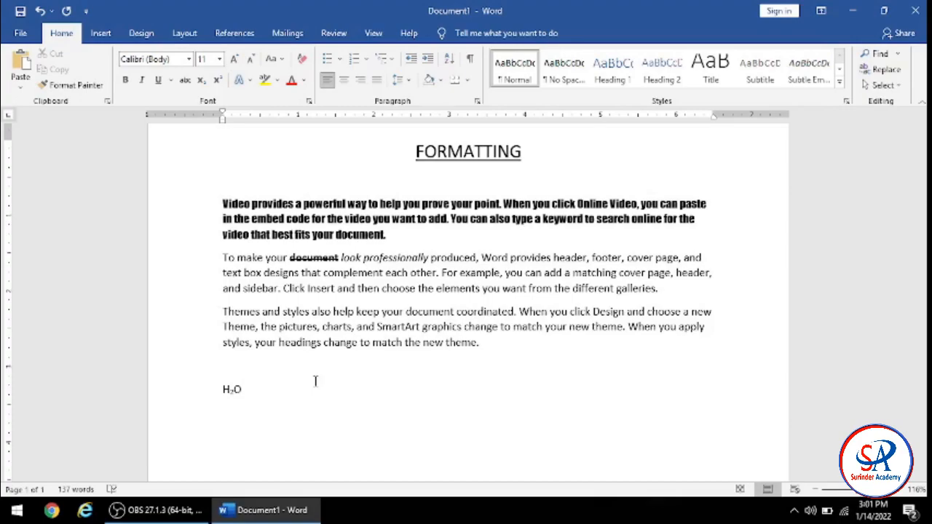
text(3rd)
key(BackSpace)
key(BackSpace)
key(BackSpace)
key(BackSpace)
Step: Insert three paragraph breaks after H2O and enter the text 3RD on the new line
key(Return)
key(Return)
key(Return)
scroll(300, 379, down, 2)
text(3RD)
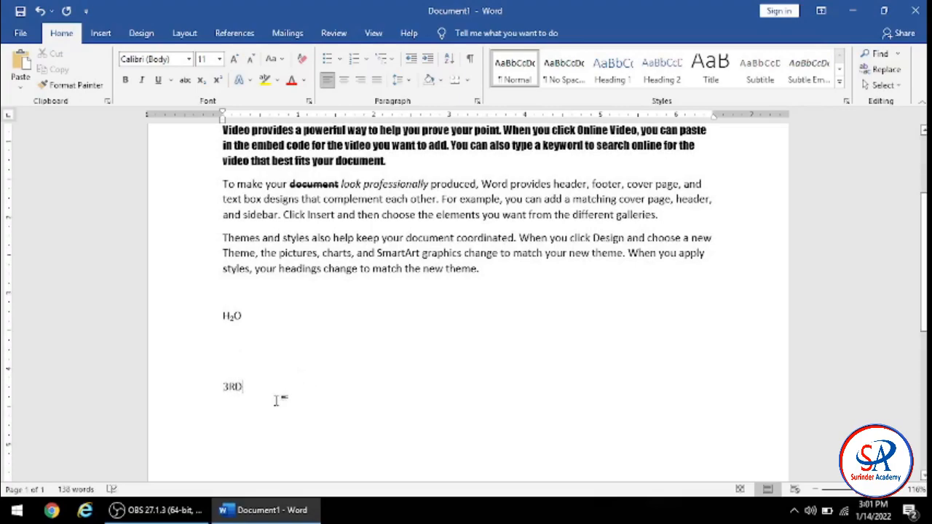
Step: Format the letters RD in 3RD as superscript
double_click(233, 385)
click(217, 80)
click(210, 387)
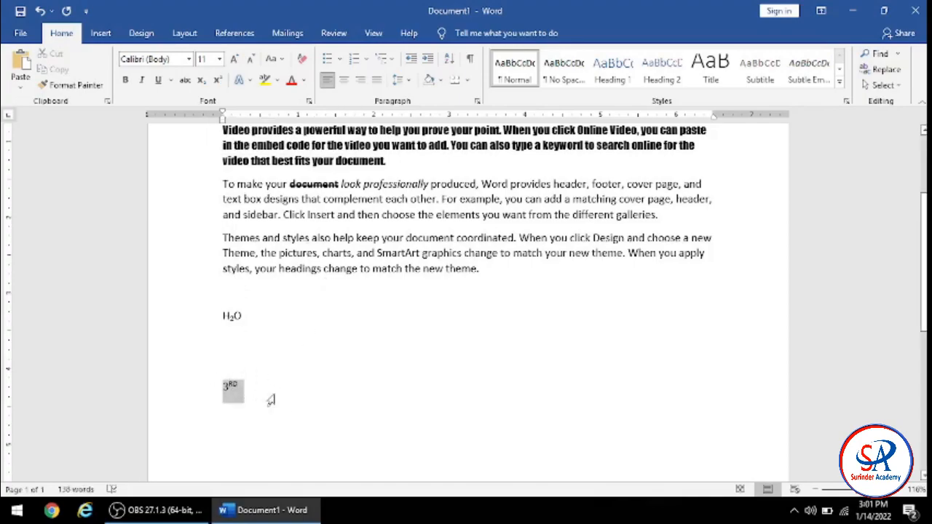
click(335, 419)
scroll(258, 396, down, 2)
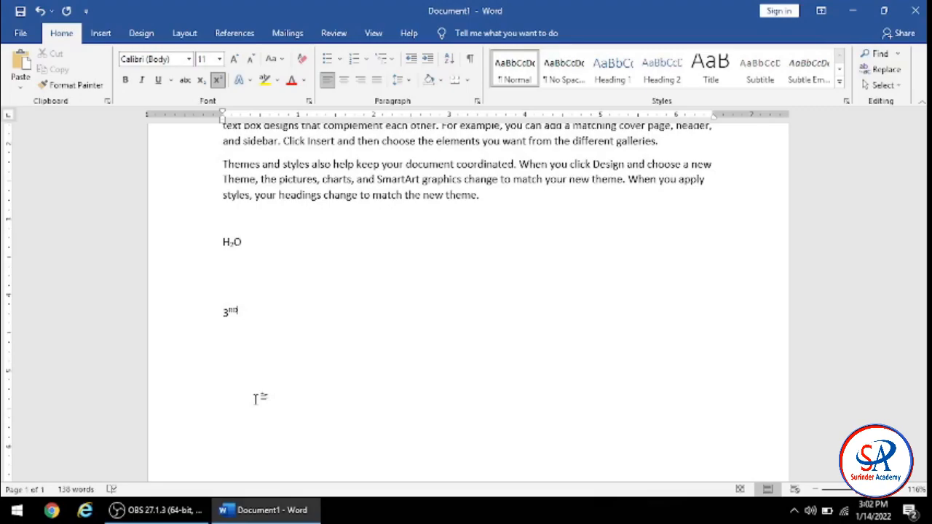
scroll(260, 422, up, 3)
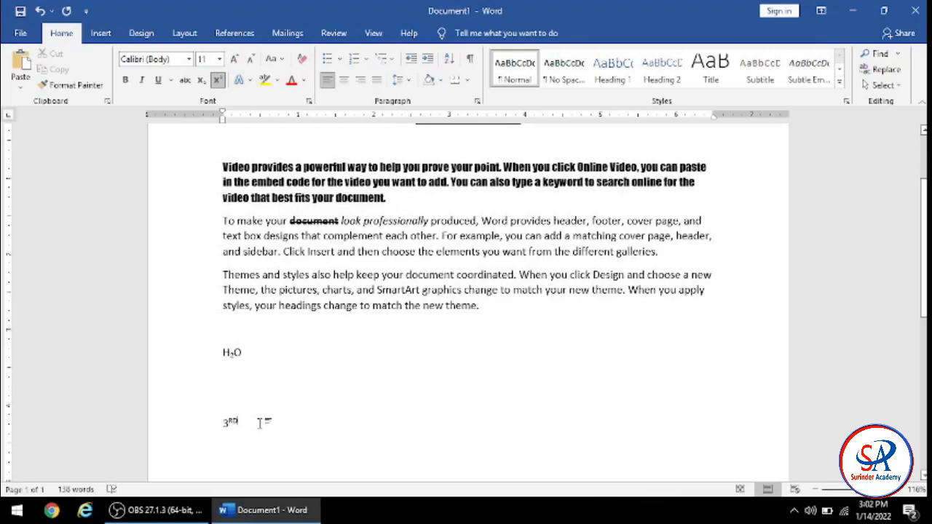
scroll(260, 422, down, 10)
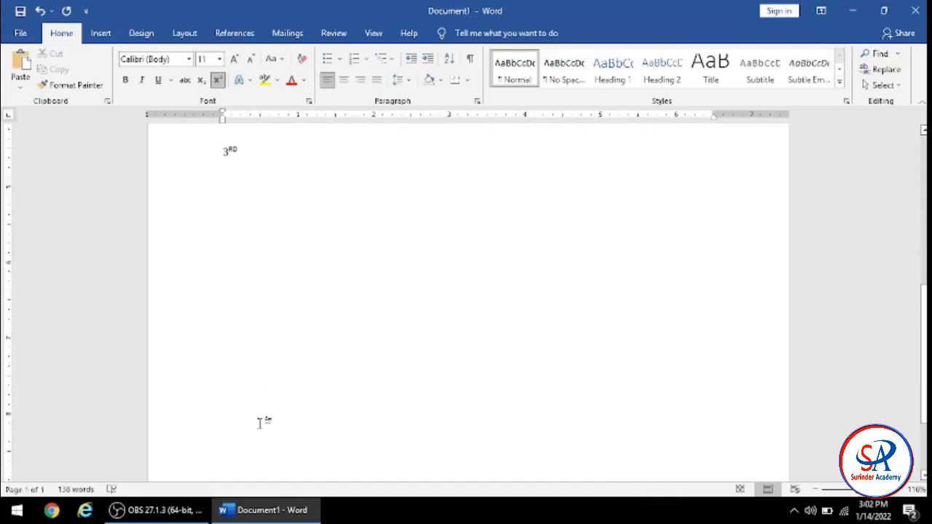
scroll(260, 422, up, 5)
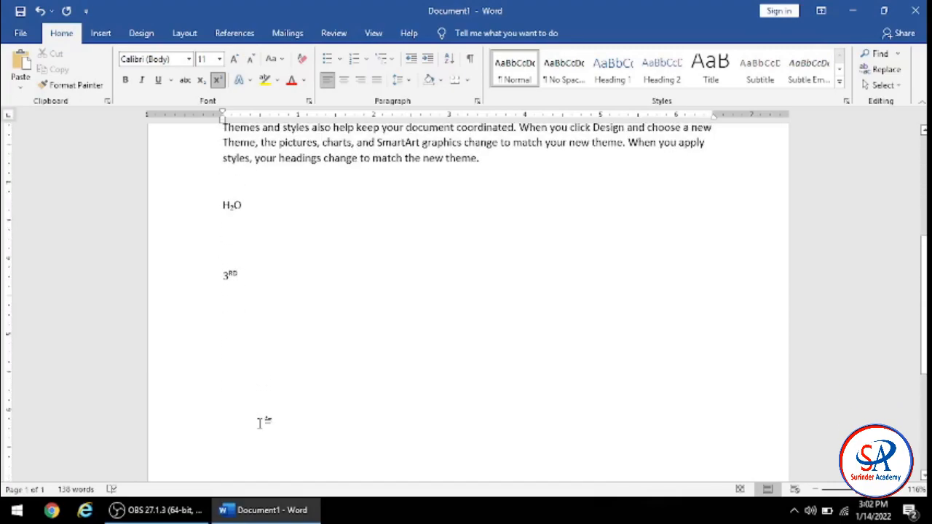
scroll(259, 422, down, 3)
scroll(260, 422, up, 3)
scroll(259, 422, up, 7)
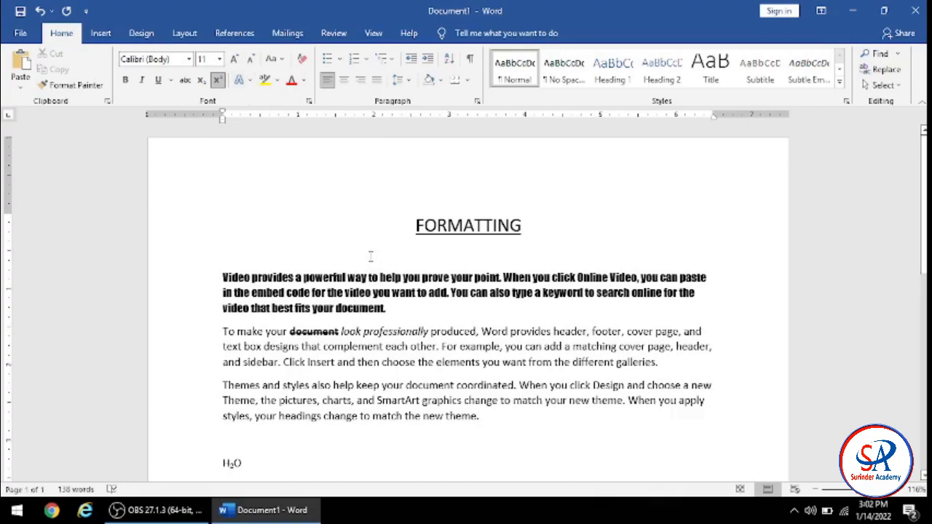
scroll(370, 256, down, 3)
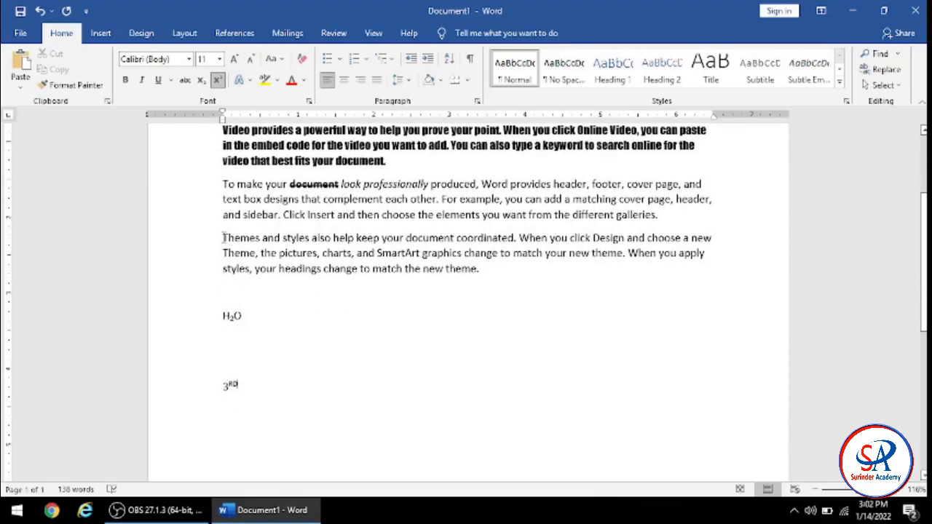
Step: Select the last body paragraph and examine the available text effects, such as Outline, Shadow, Reflection and Glow, without applying any
click(223, 239)
drag(225, 252, 431, 294)
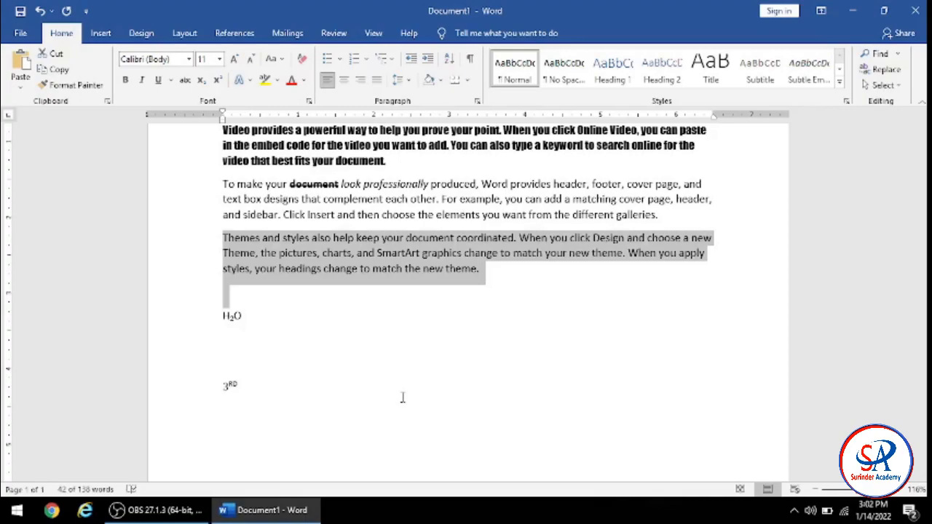
scroll(402, 398, up, 3)
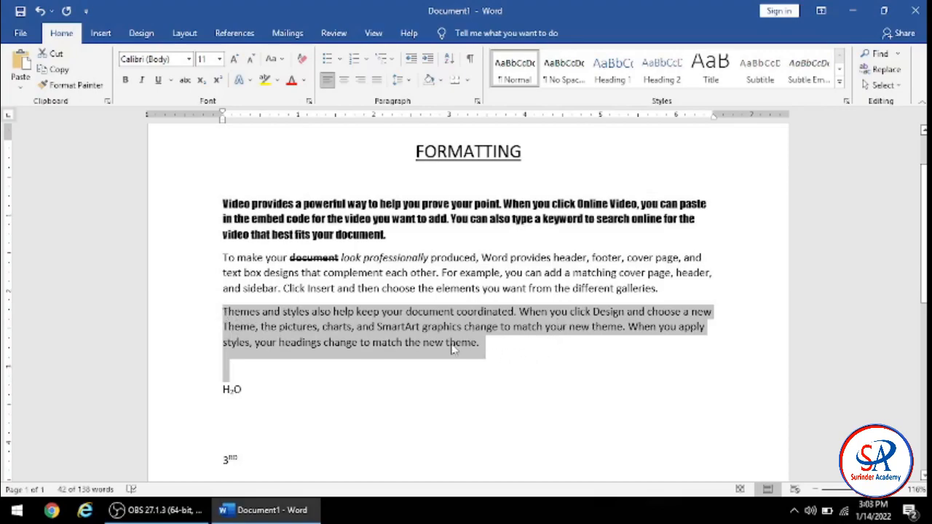
click(250, 80)
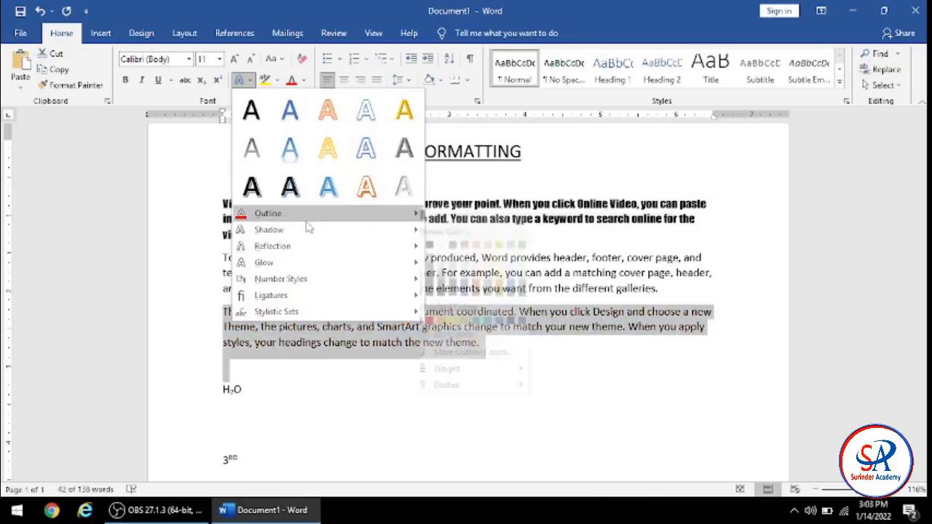
mouse_move(290, 217)
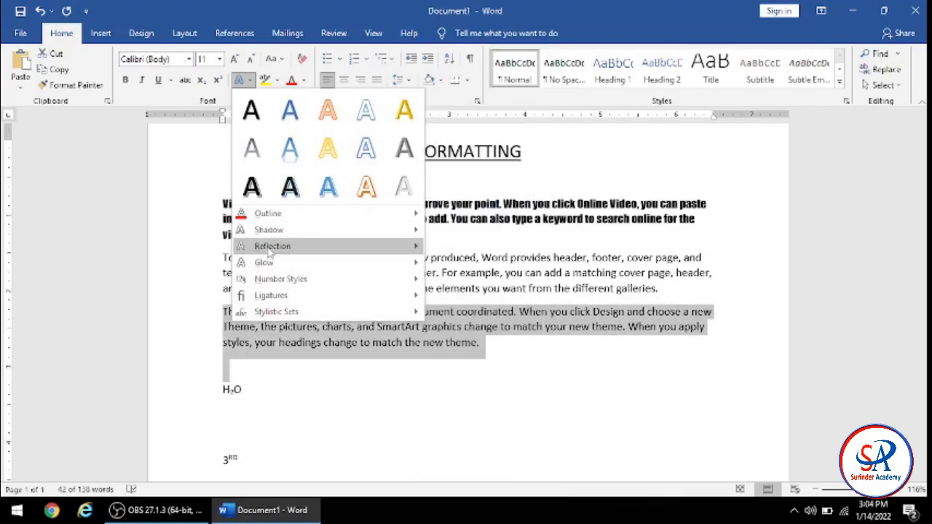
mouse_move(269, 251)
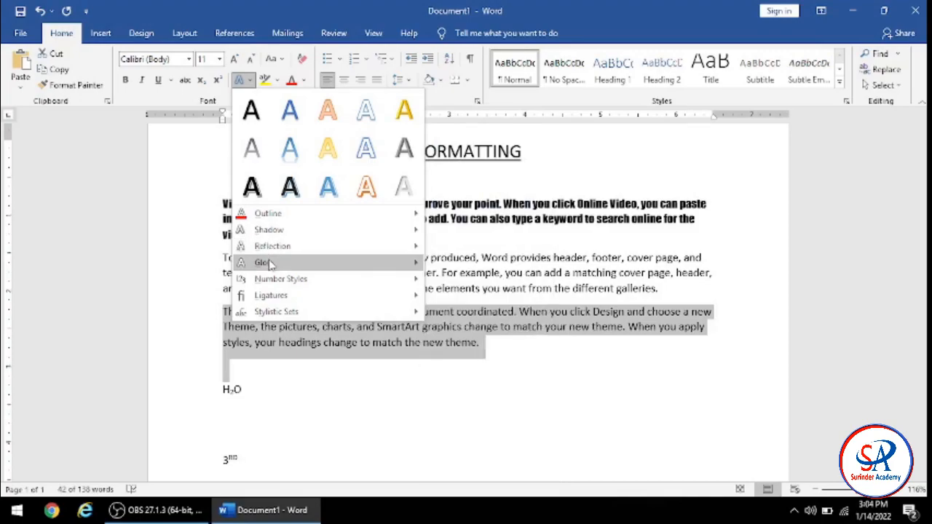
mouse_move(284, 302)
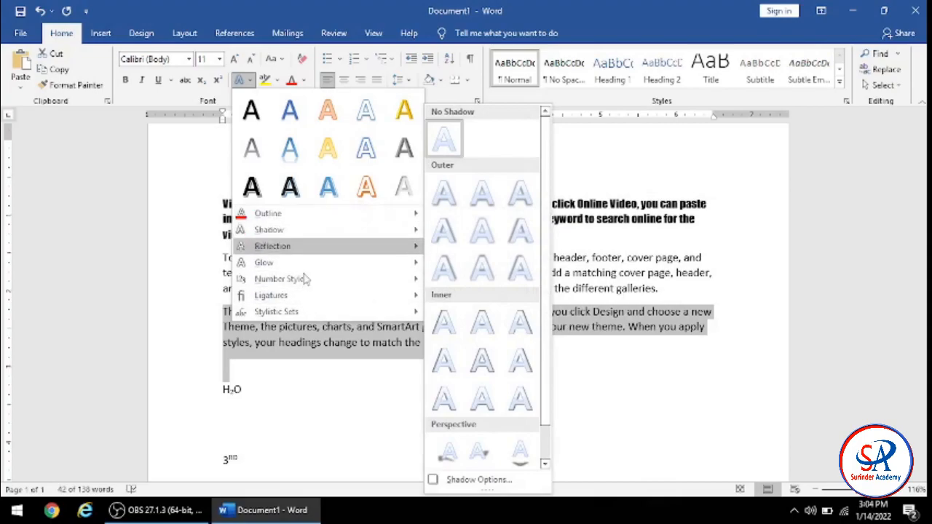
mouse_move(298, 282)
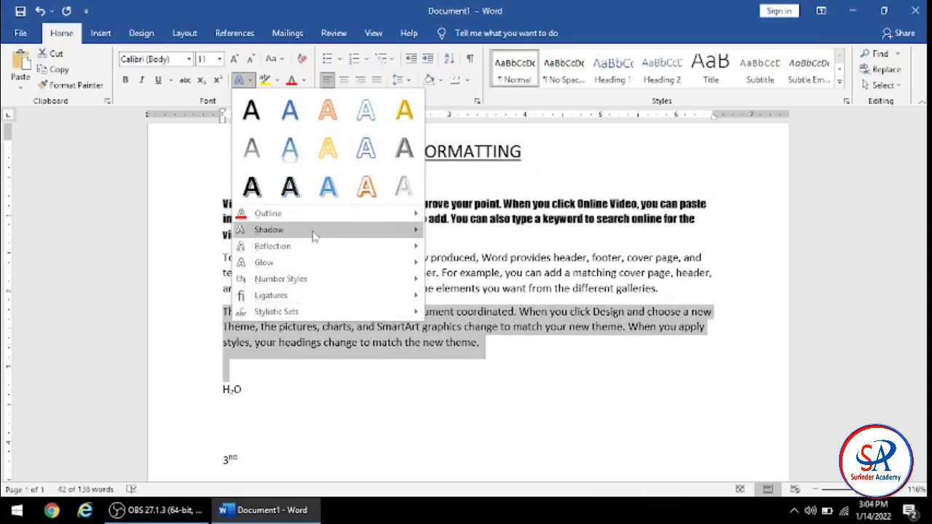
click(596, 160)
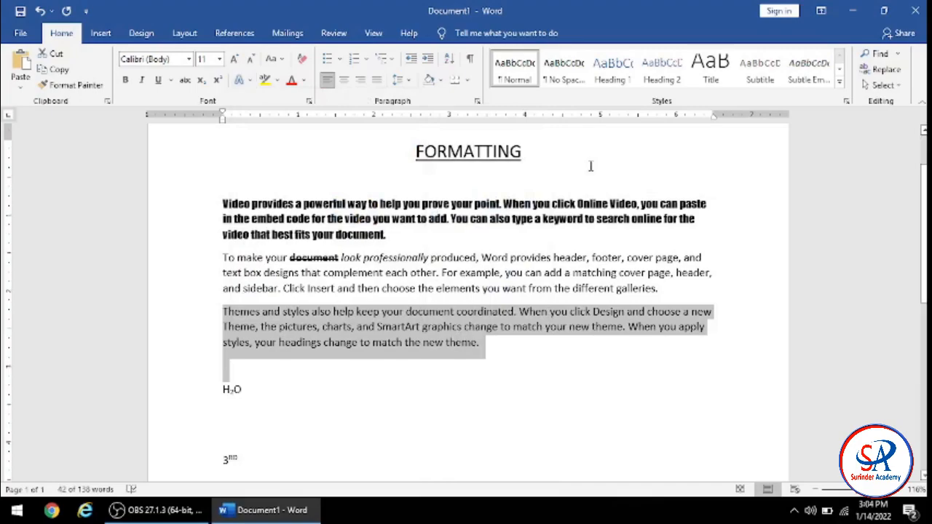
click(377, 412)
scroll(376, 409, up, 2)
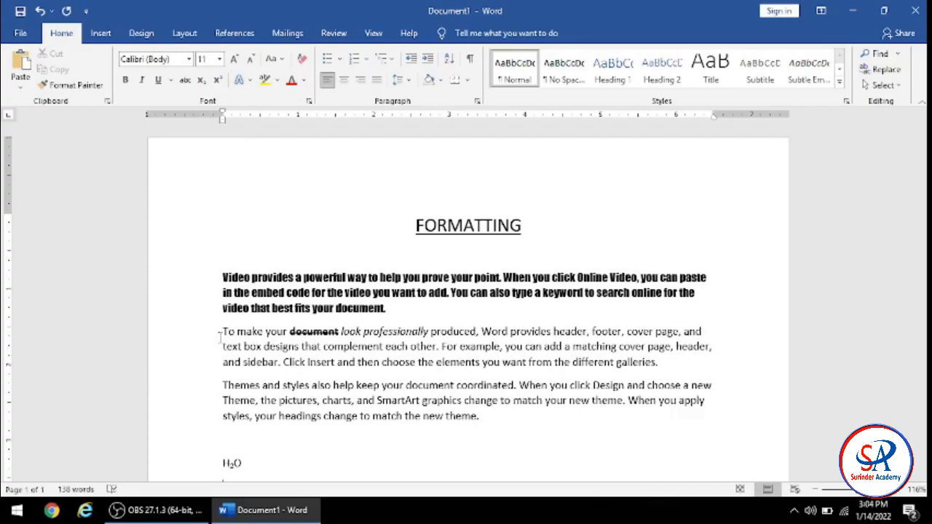
scroll(219, 337, down, 3)
scroll(218, 291, up, 3)
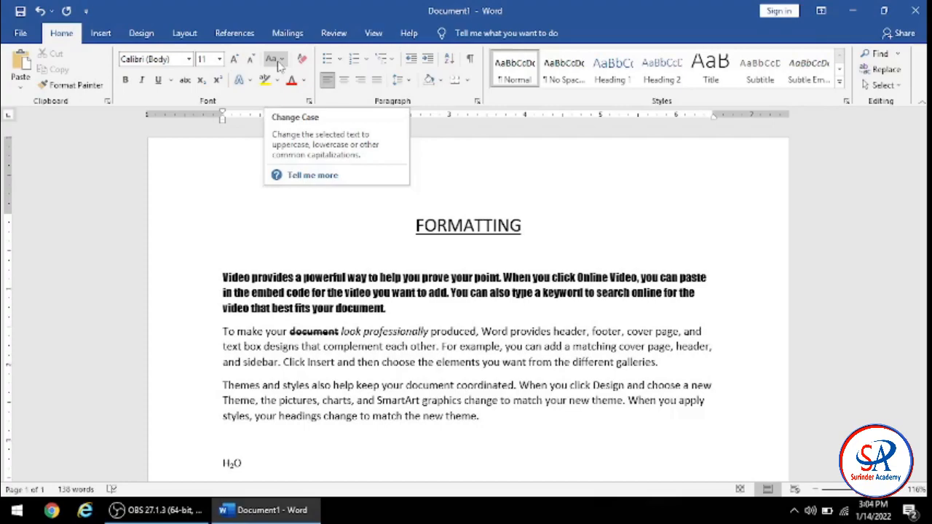
scroll(278, 66, down, 2)
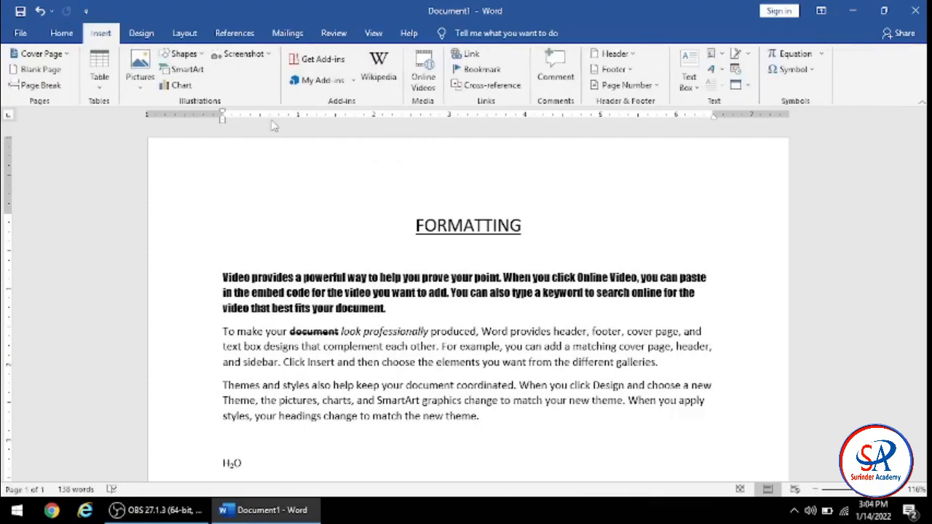
click(63, 33)
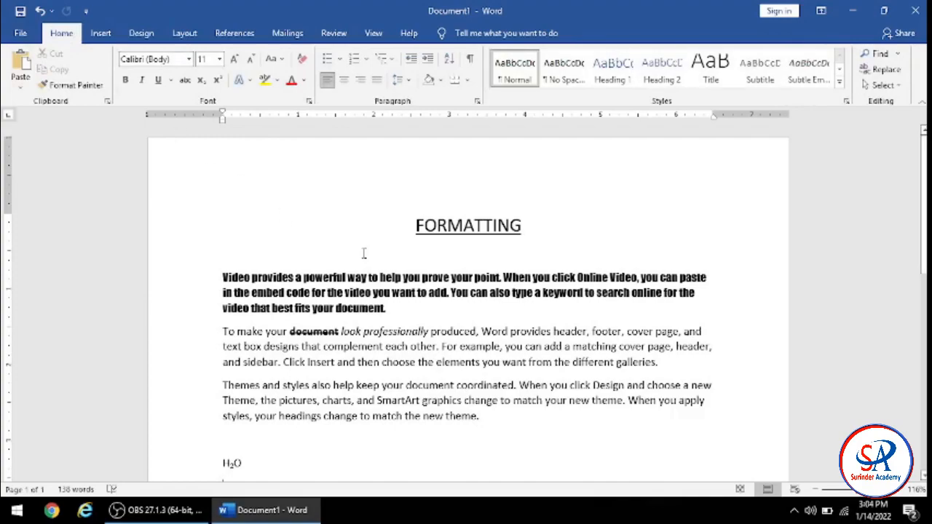
scroll(363, 291, down, 4)
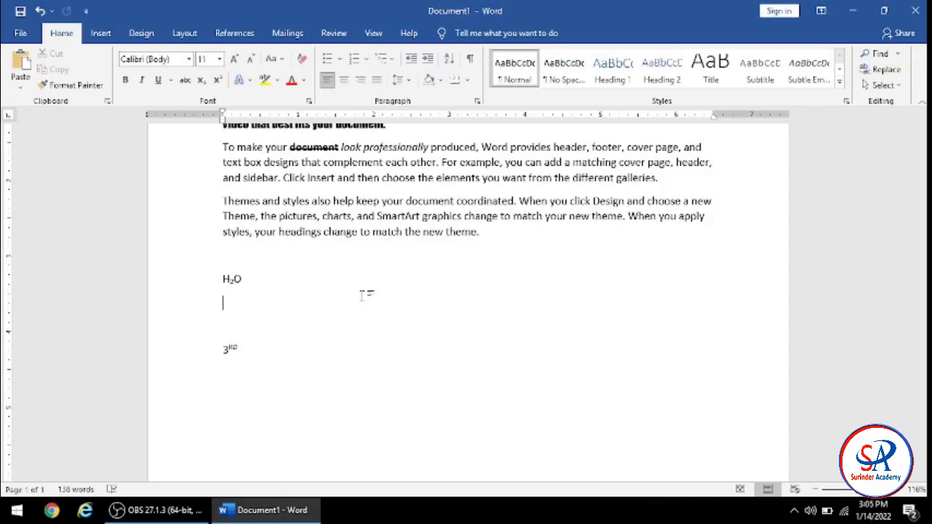
Step: Apply Sentence case to the word Themes at the start of the last body paragraph
click(284, 59)
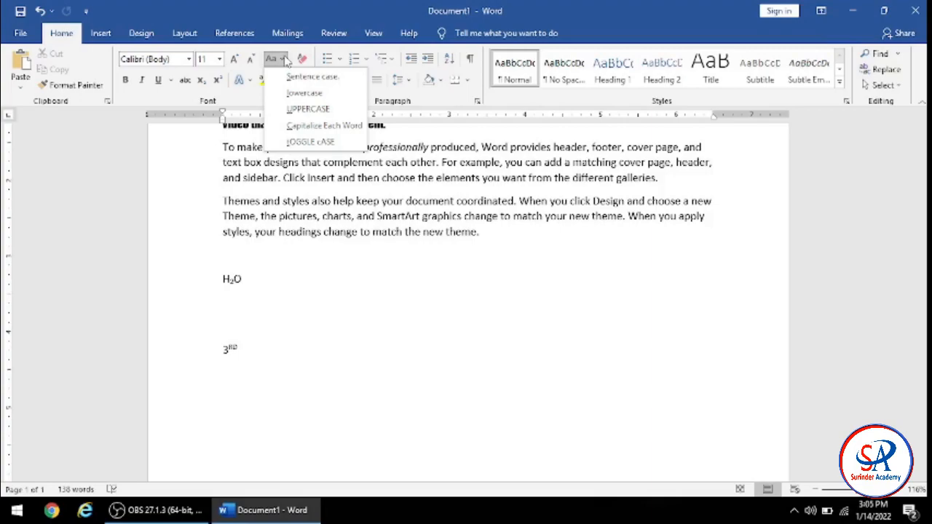
scroll(382, 361, up, 2)
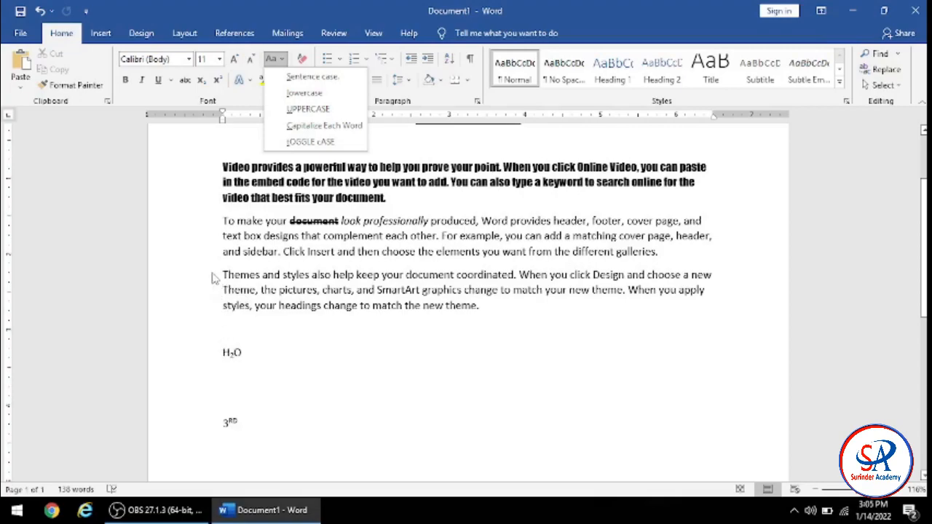
click(233, 274)
double_click(234, 274)
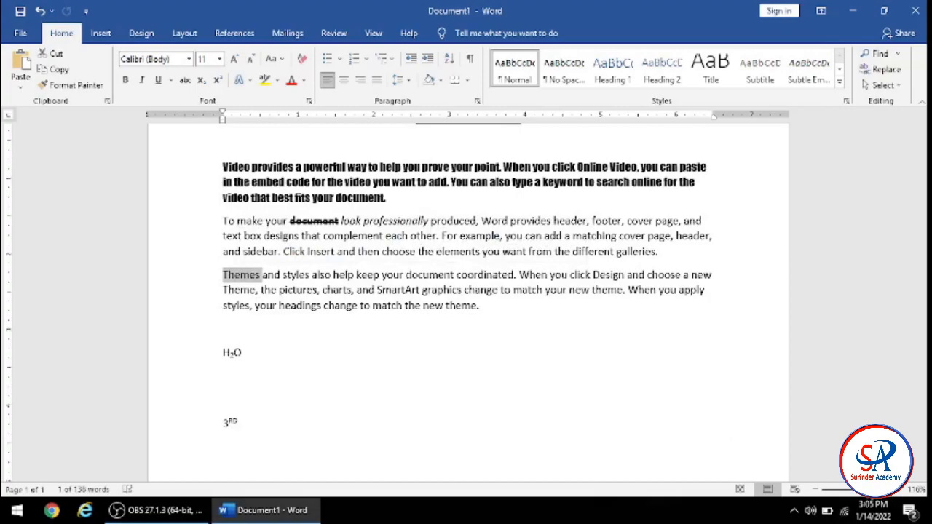
scroll(245, 297, up, 10)
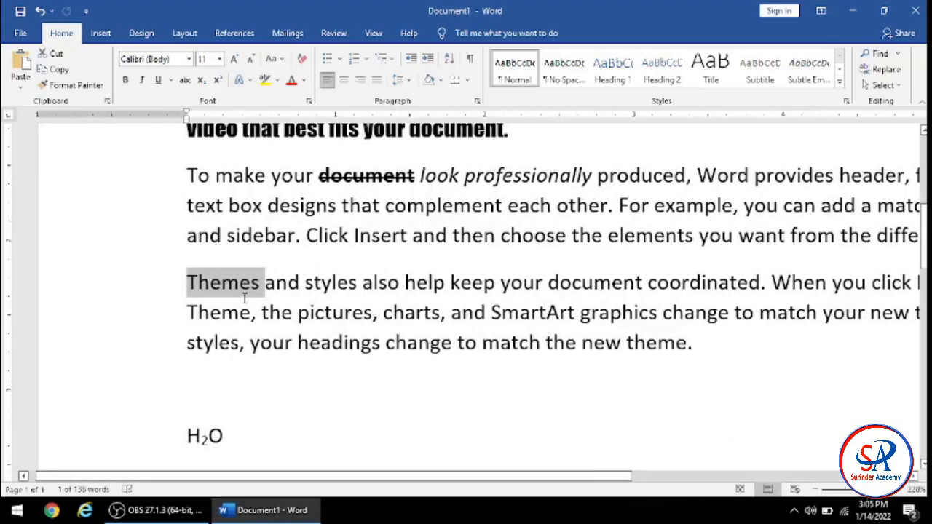
click(286, 60)
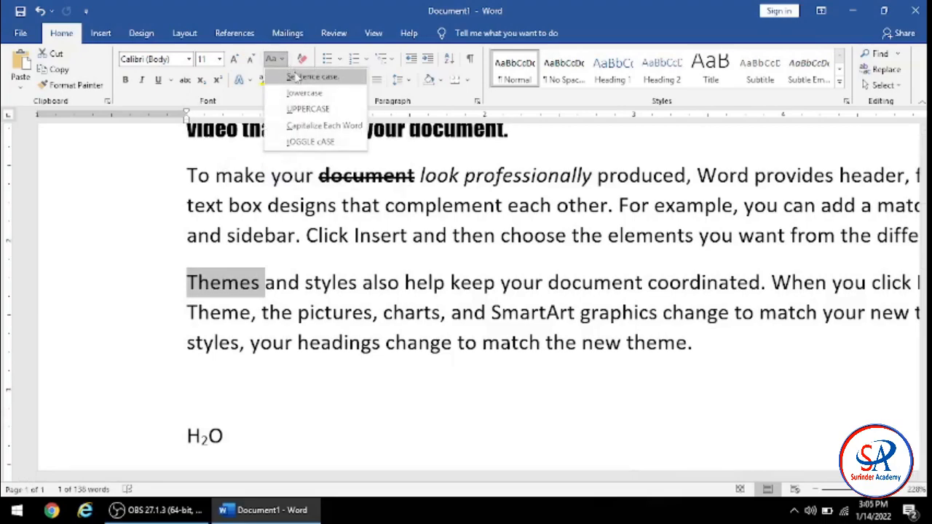
click(297, 78)
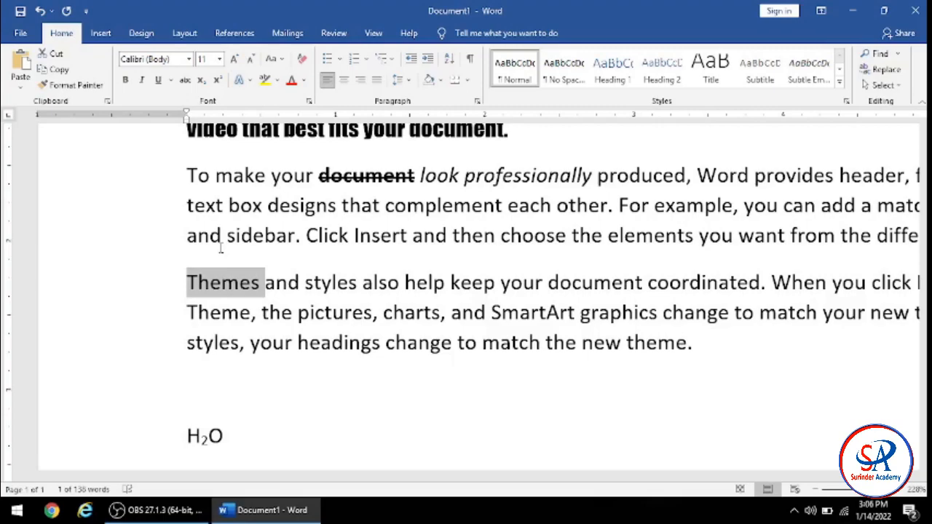
Step: Convert the word Themes at the start of the last body paragraph to lowercase, followed by UPPERCASE
click(282, 59)
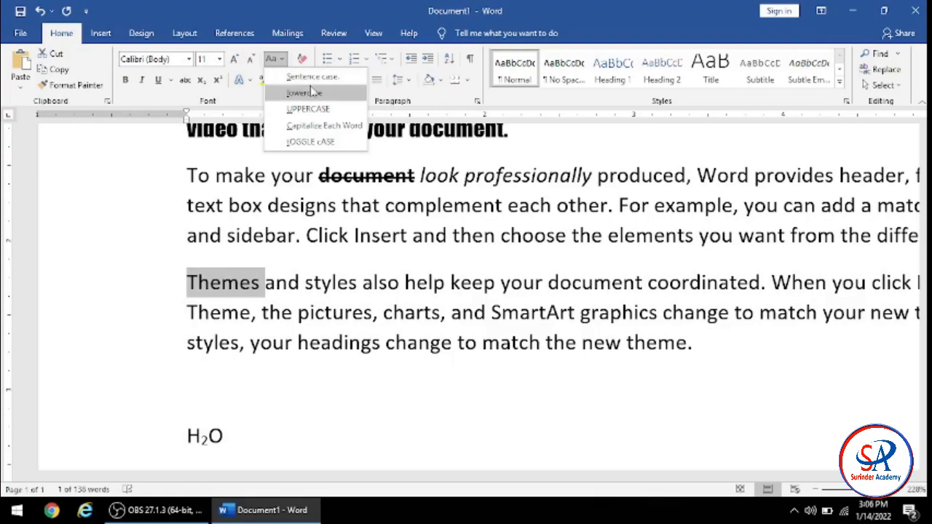
click(304, 93)
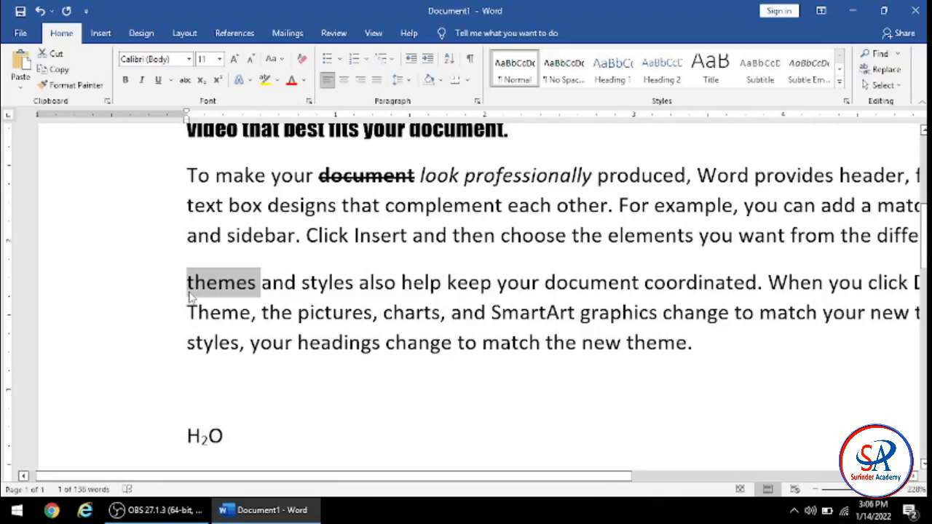
click(279, 59)
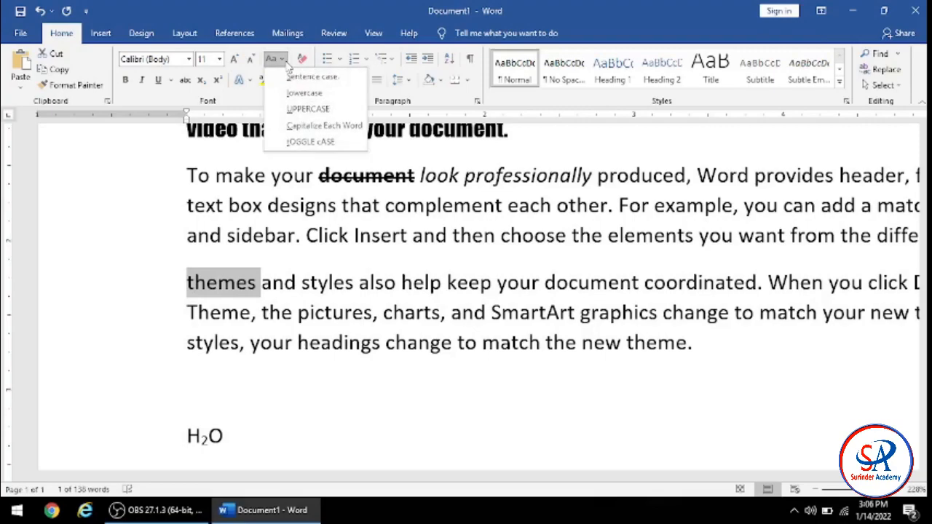
click(308, 109)
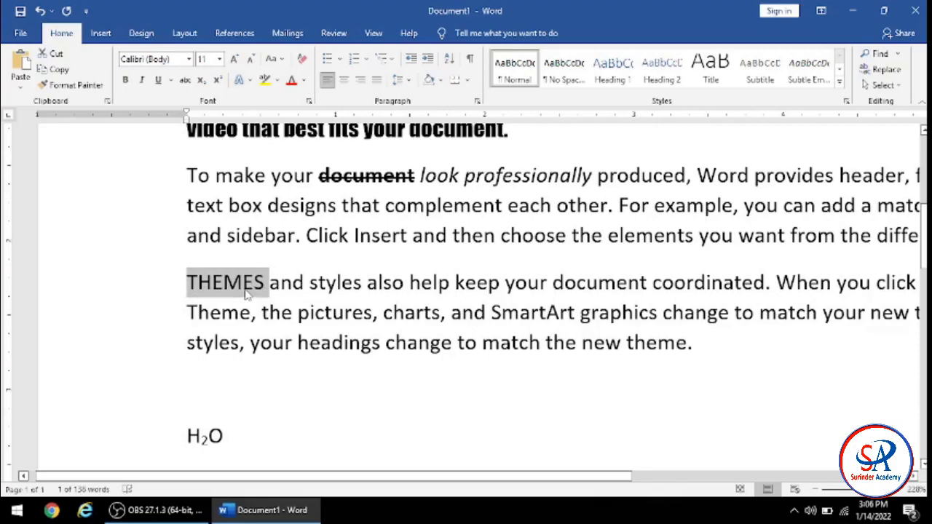
Step: Apply Capitalize Each Word to the word THEMES, and again to the first two words of the paragraph, "Themes and"
click(281, 60)
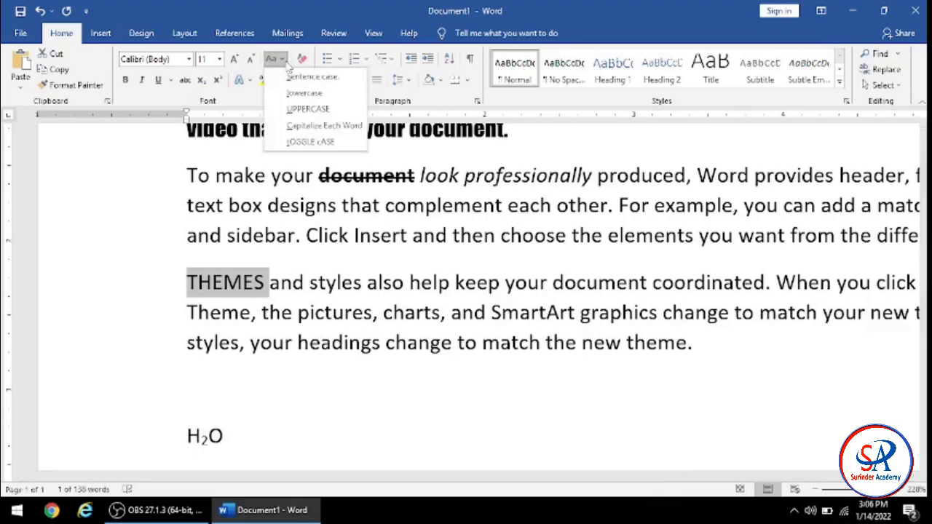
click(311, 127)
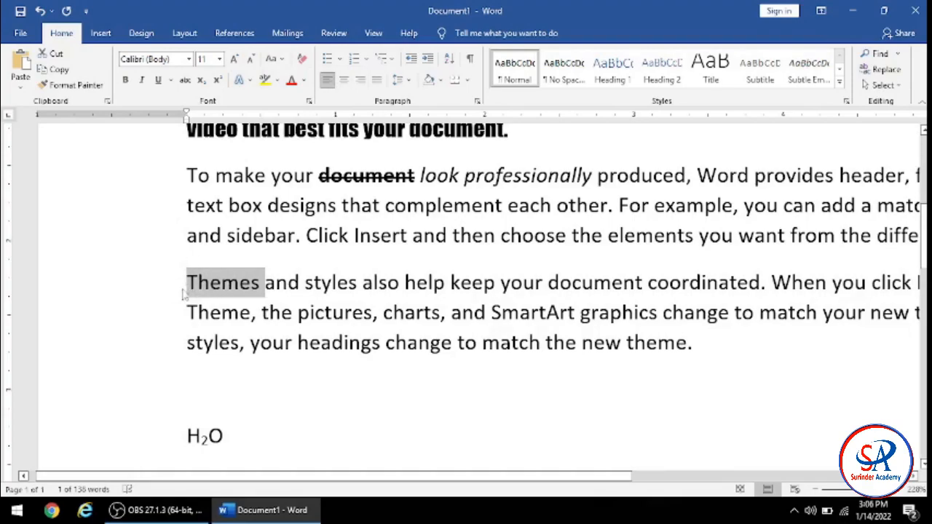
click(220, 244)
drag(186, 283, 281, 290)
drag(289, 289, 371, 315)
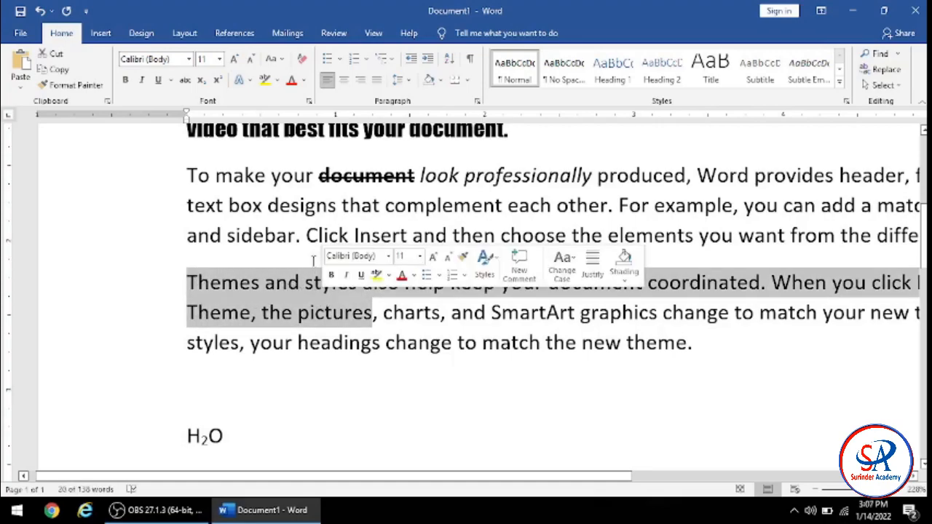
click(305, 235)
drag(187, 277, 286, 294)
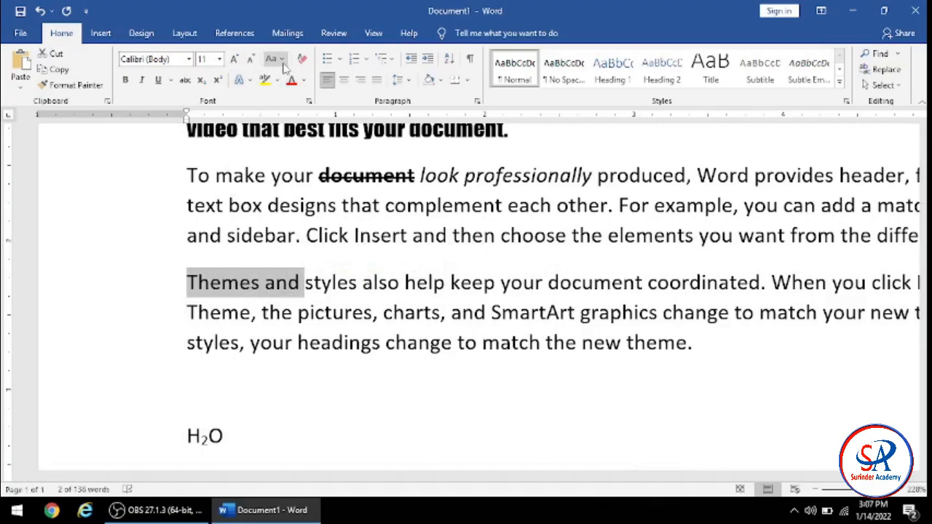
click(284, 66)
click(298, 121)
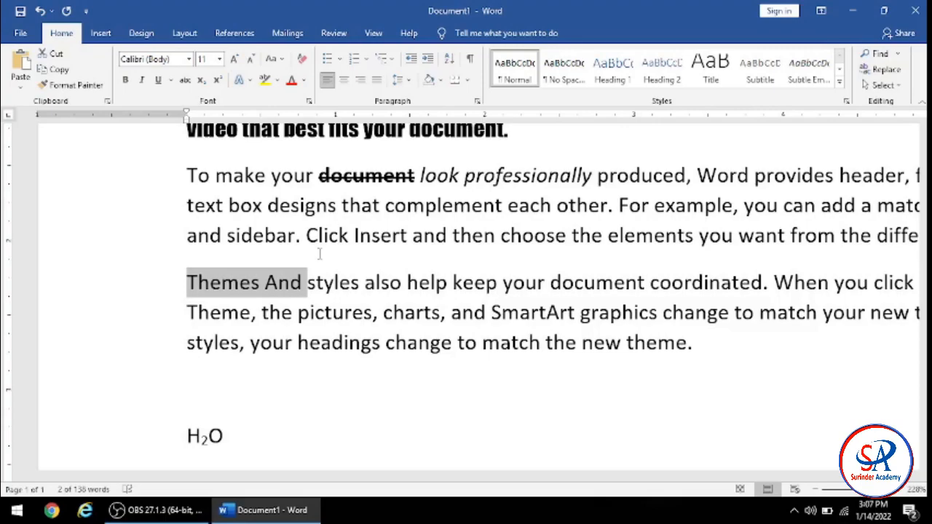
Step: Apply tOGGLE cASE to the words "Themes And" and deselect them
click(277, 59)
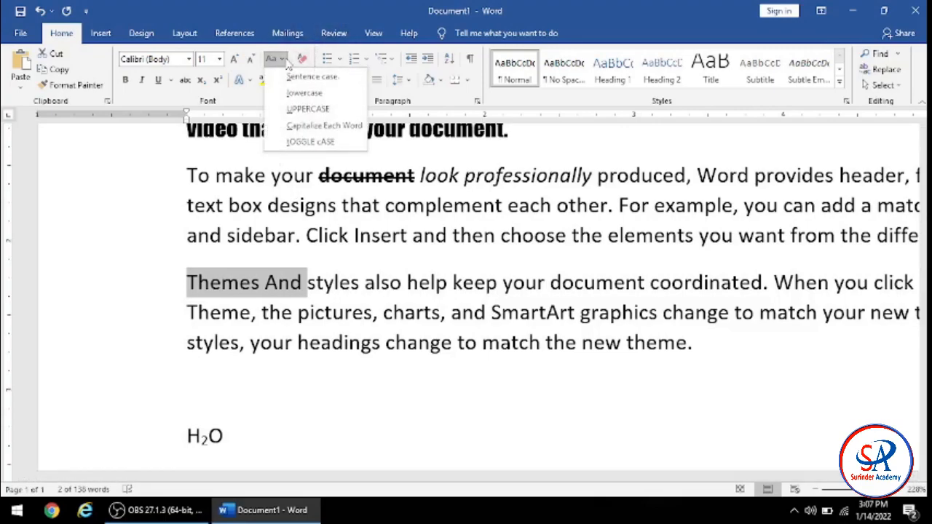
click(292, 142)
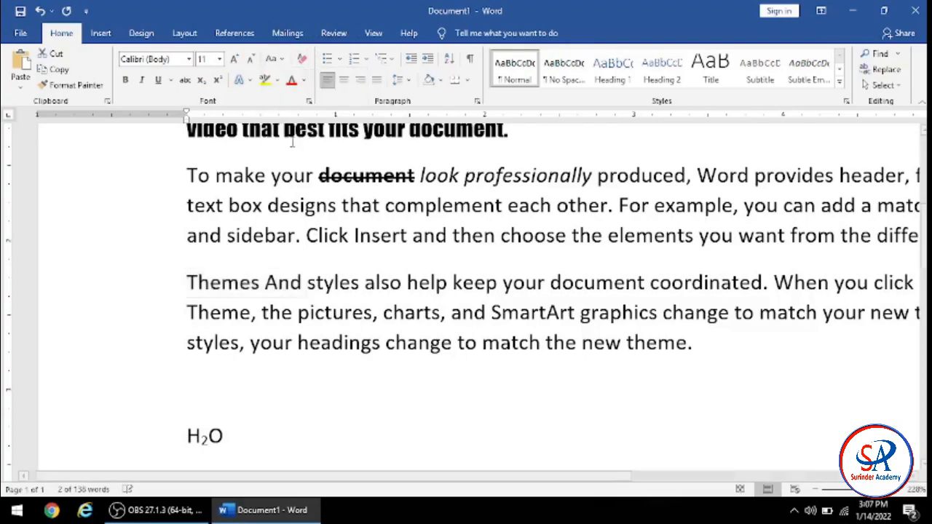
click(292, 206)
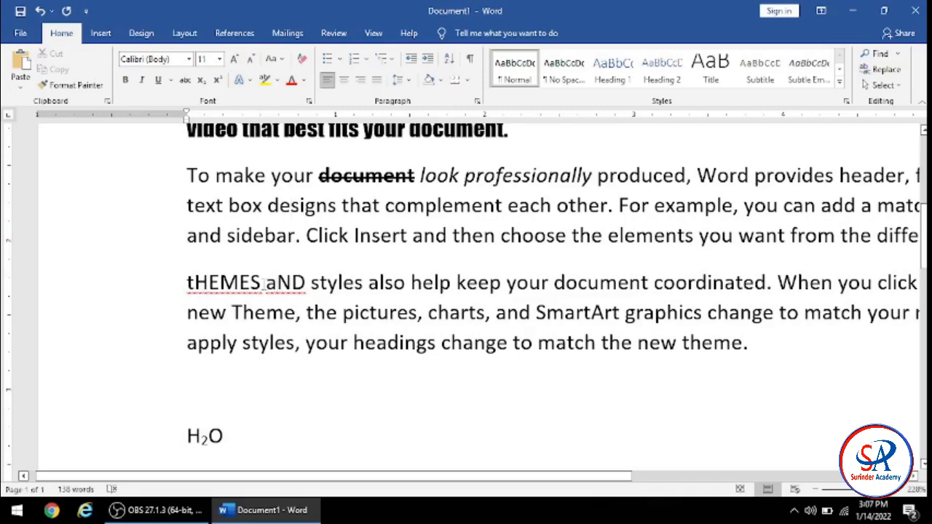
Step: Replace tHEMES with the spelling suggestion "themes" and correct aND with a spelling suggestion
click(219, 284)
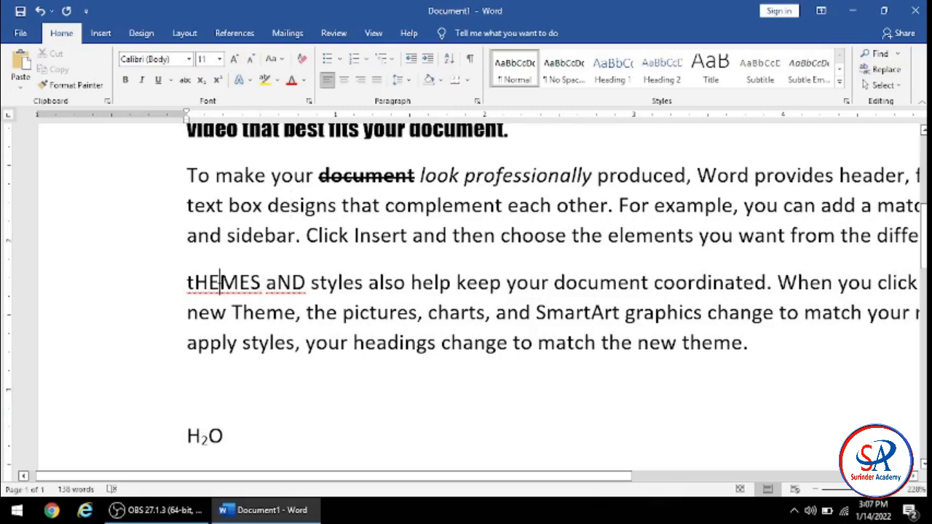
right_click(220, 285)
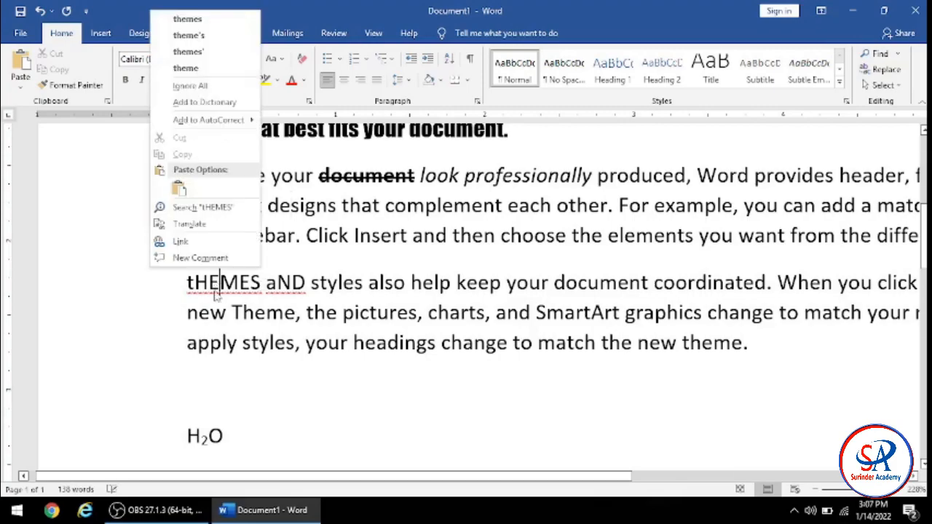
click(187, 19)
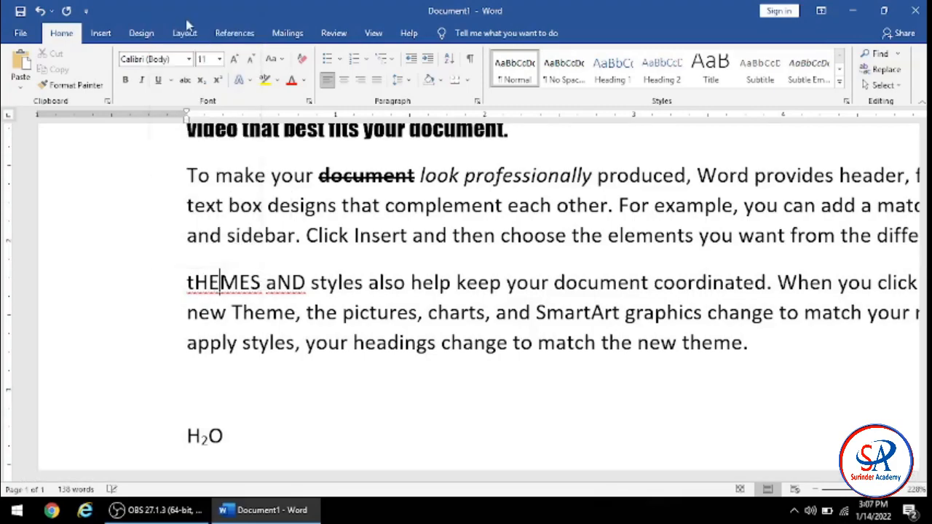
right_click(289, 288)
click(213, 232)
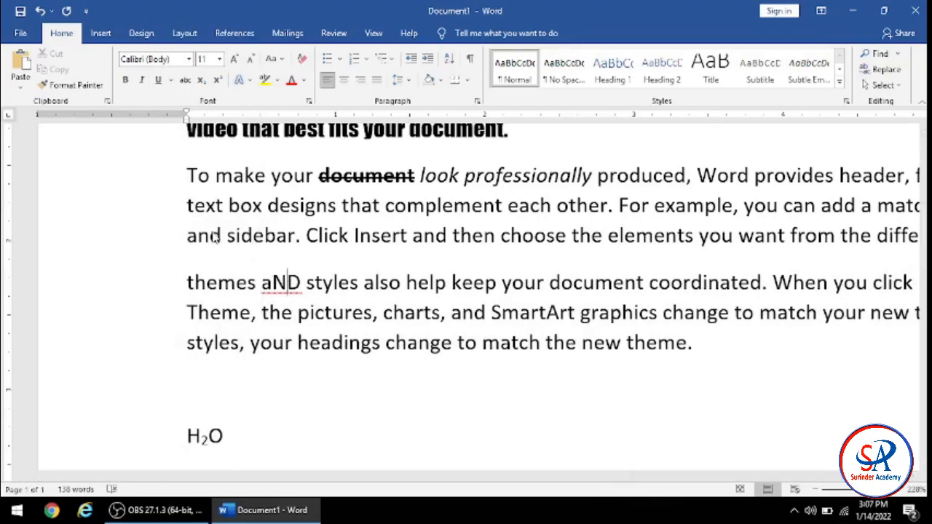
scroll(216, 240, up, 5)
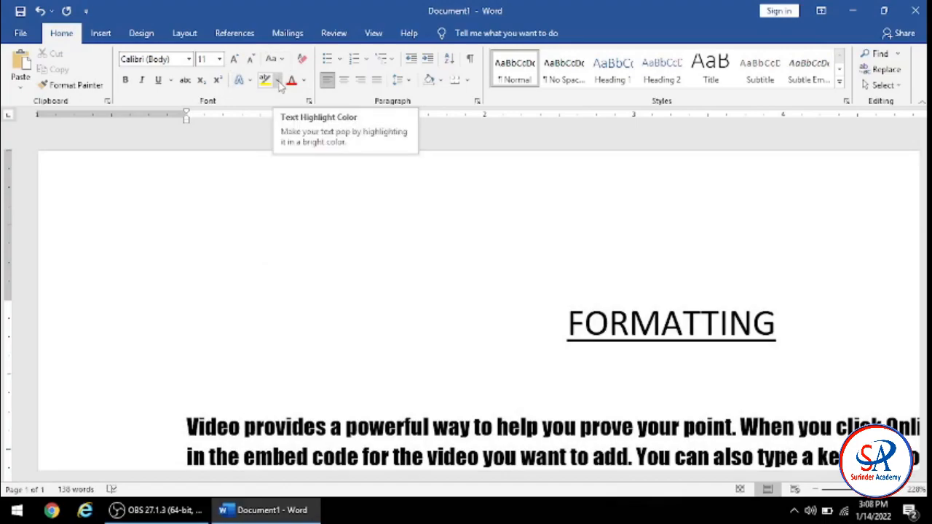
click(184, 33)
scroll(480, 306, down, 2)
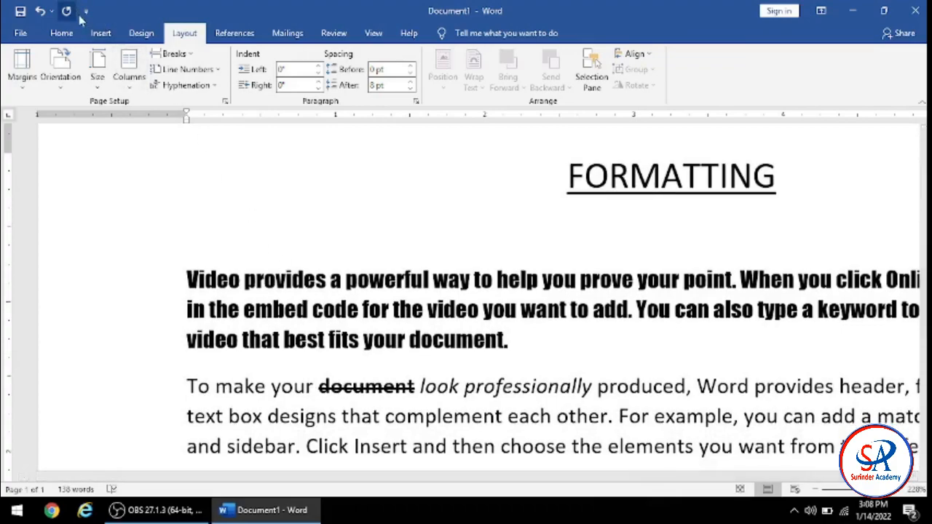
click(62, 33)
scroll(188, 207, down, 4)
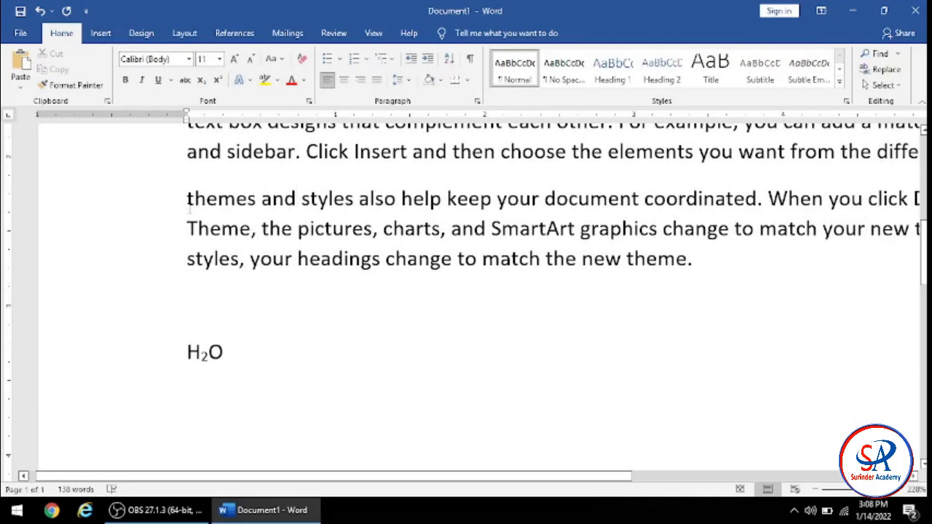
Step: Highlight the words "themes and styles also" at the start of the last body paragraph in red
drag(185, 198, 399, 208)
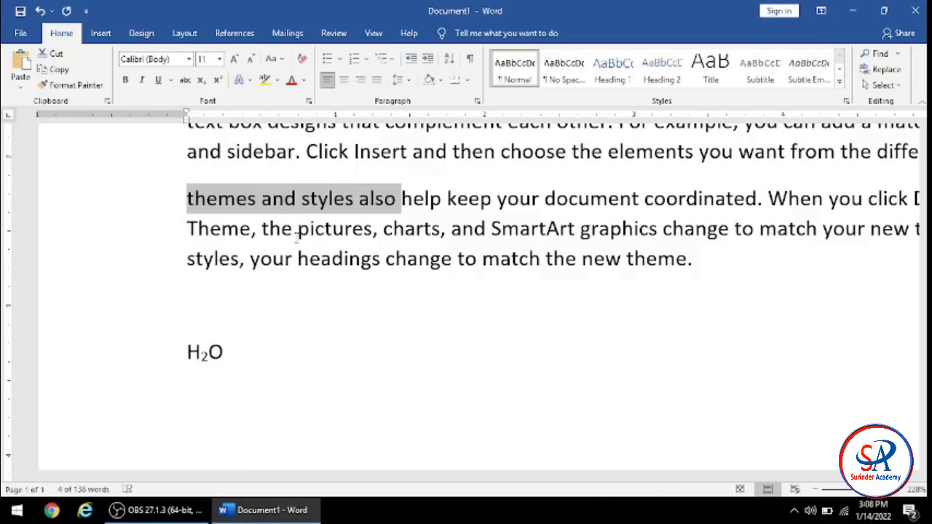
scroll(296, 231, up, 3)
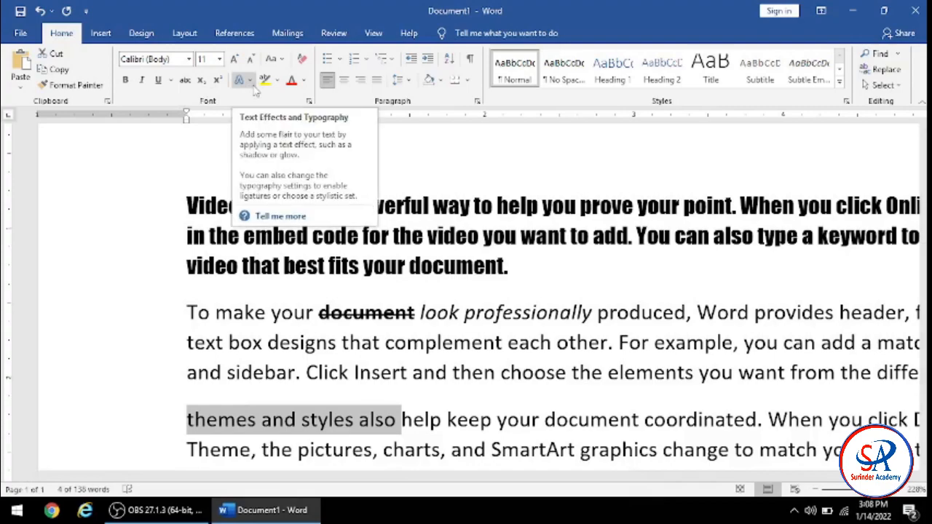
click(275, 82)
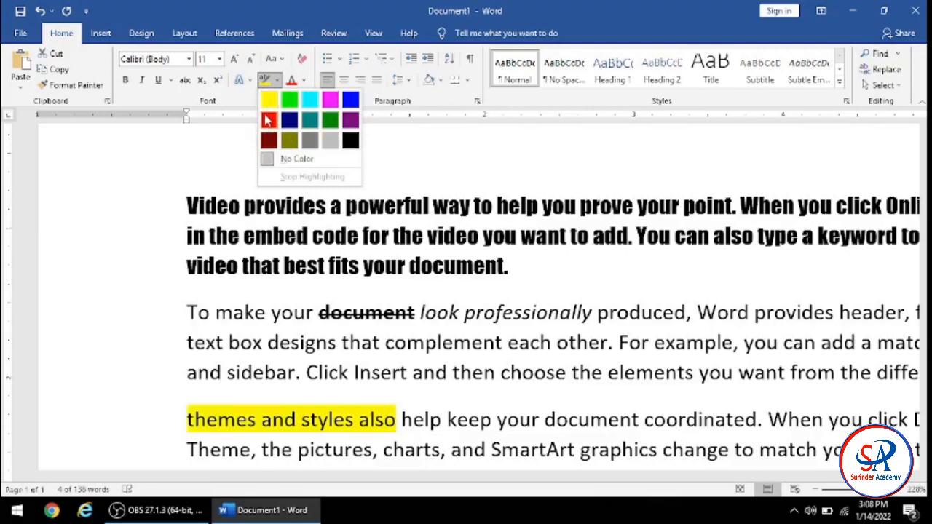
click(268, 121)
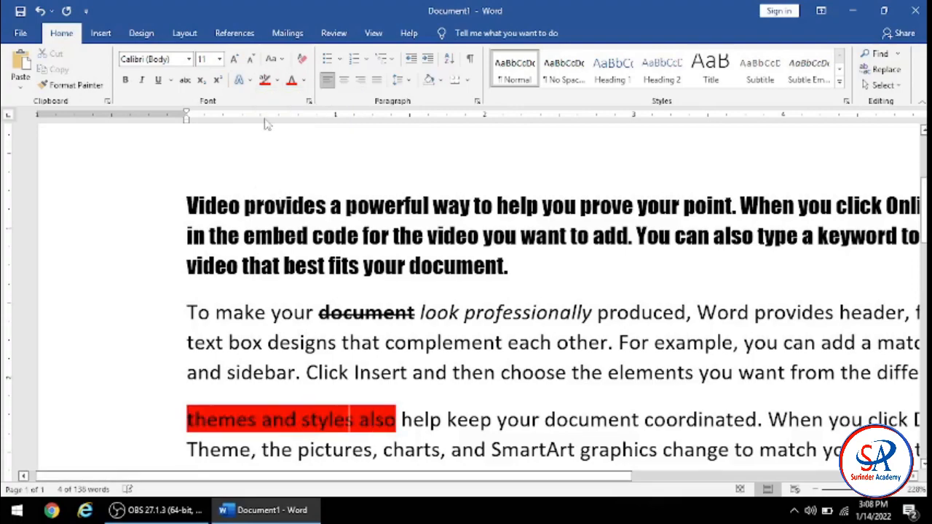
scroll(297, 287, down, 3)
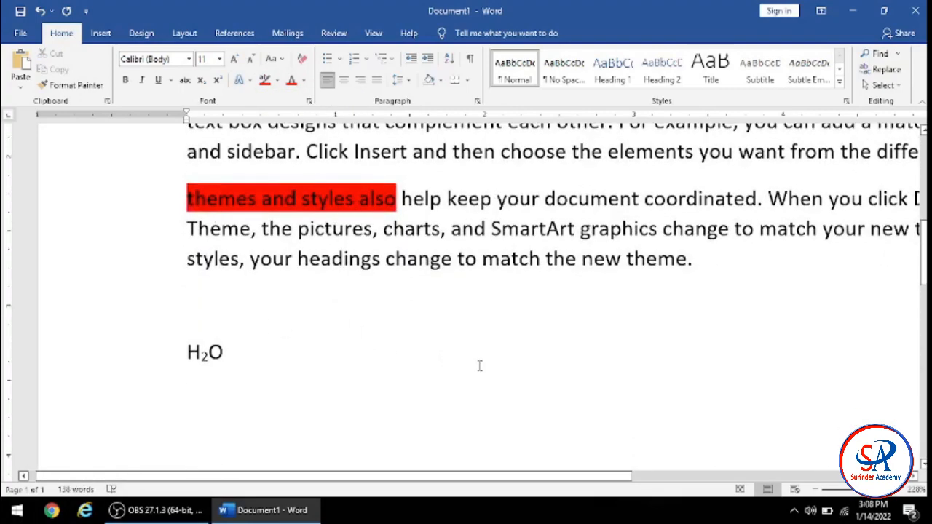
scroll(466, 342, up, 4)
scroll(466, 342, up, 2)
scroll(344, 251, down, 3)
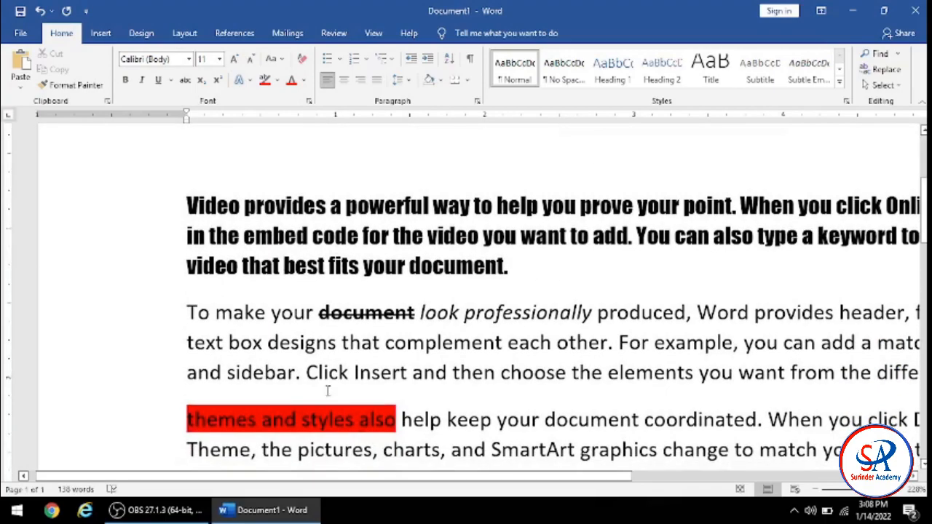
scroll(368, 448, down, 3)
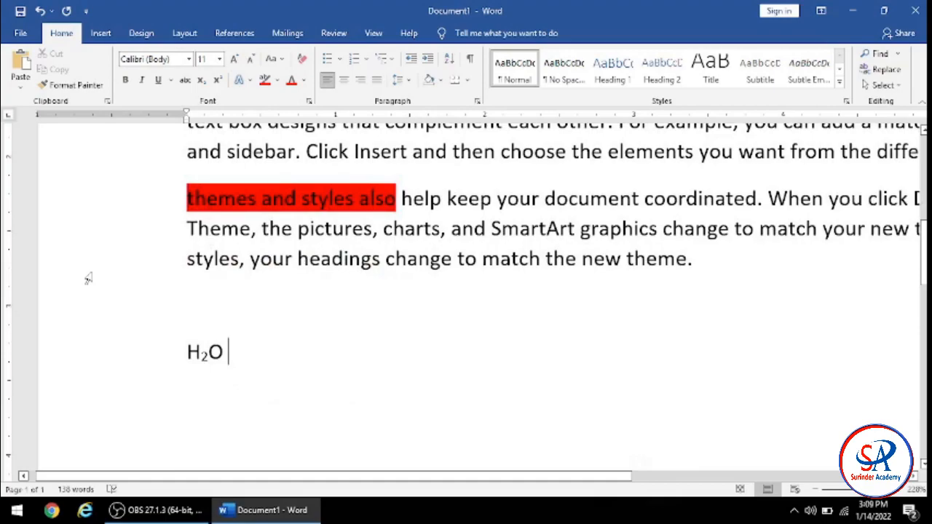
scroll(113, 245, up, 1)
scroll(113, 245, up, 1)
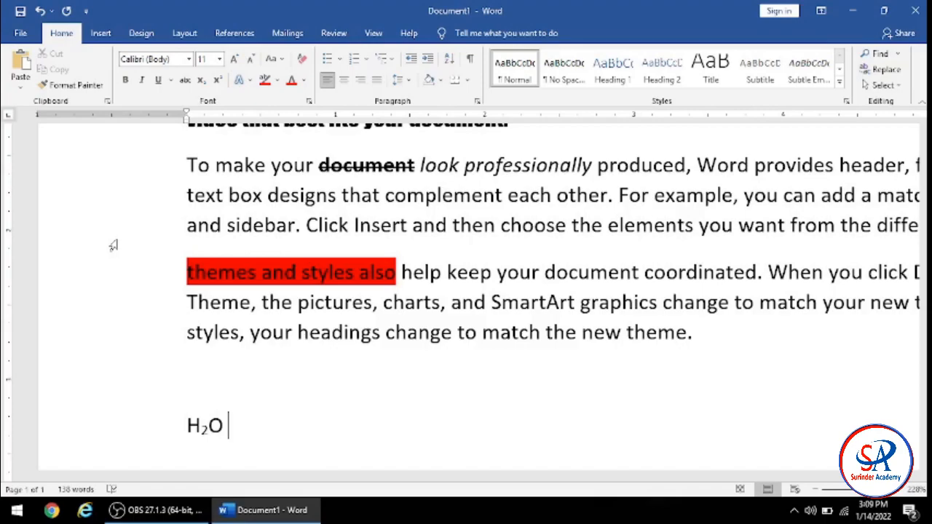
scroll(112, 255, up, 4)
scroll(110, 265, down, 3)
scroll(110, 265, down, 3)
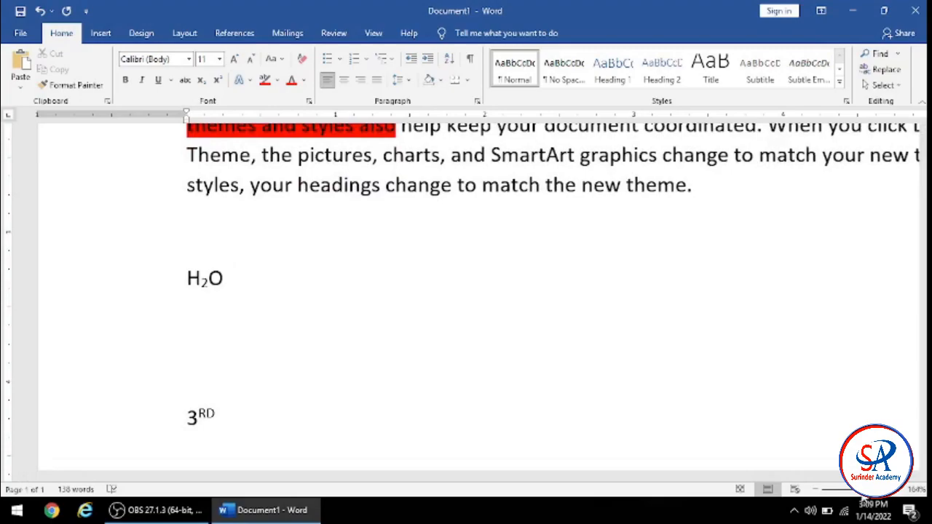
scroll(509, 342, up, 5)
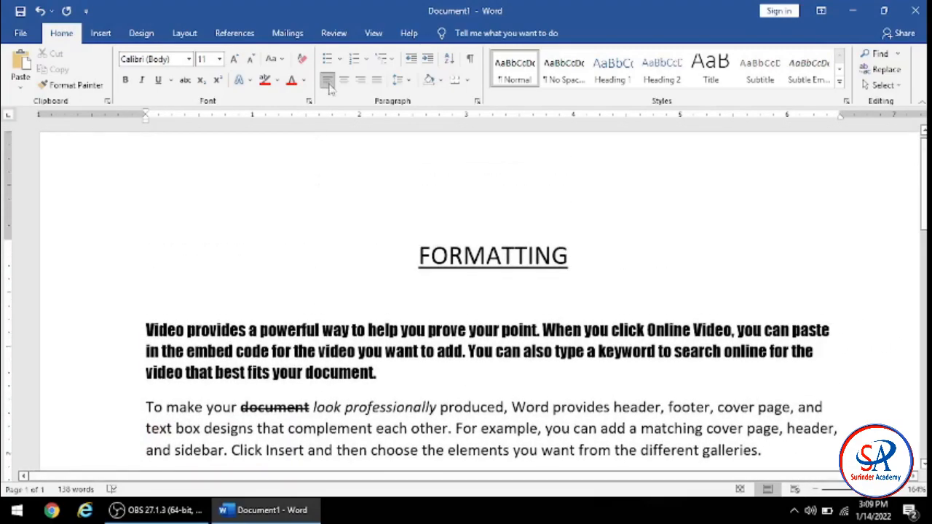
scroll(334, 379, down, 3)
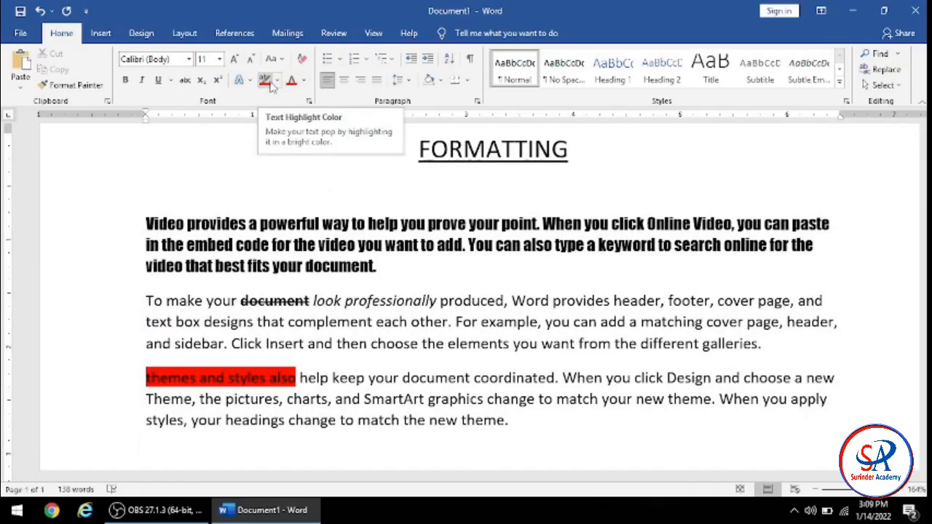
scroll(328, 155, up, 3)
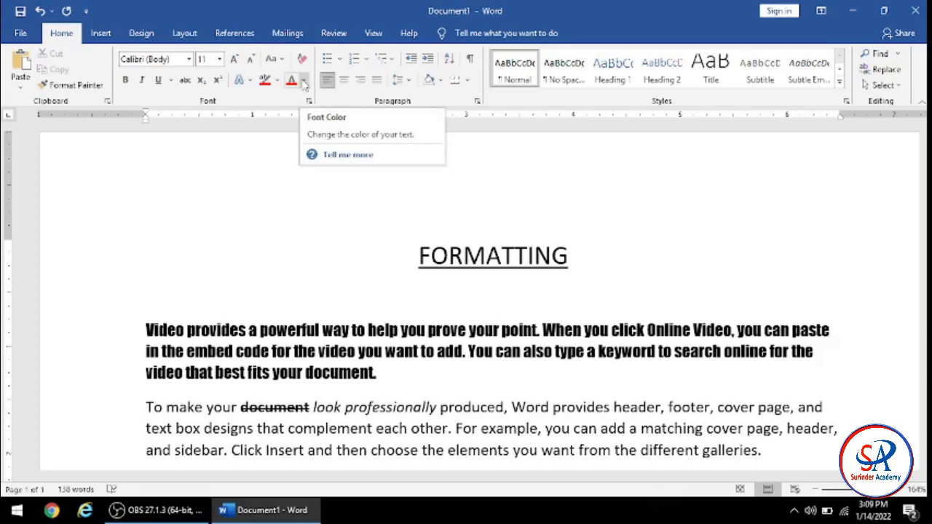
Step: Set the font color of "your document coordinated" in the last body paragraph to standard green and deselect the text
scroll(408, 414, down, 4)
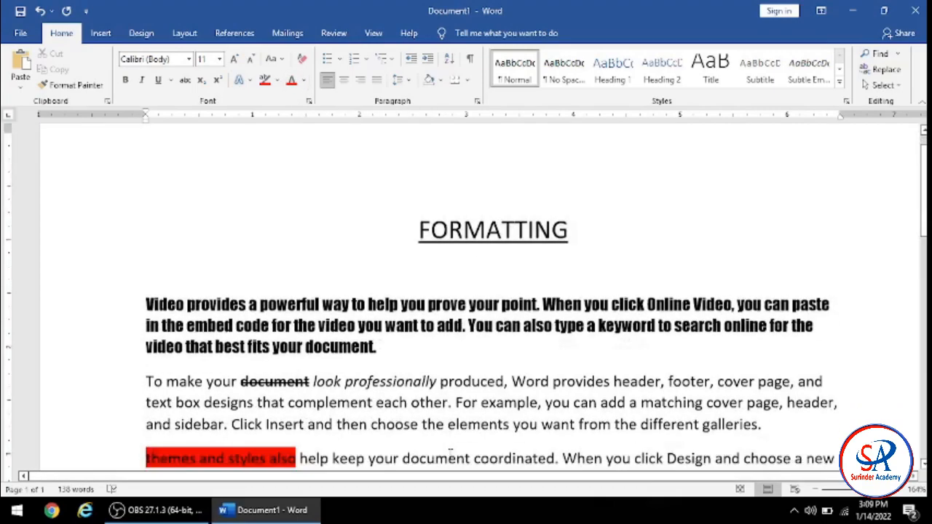
scroll(405, 412, down, 4)
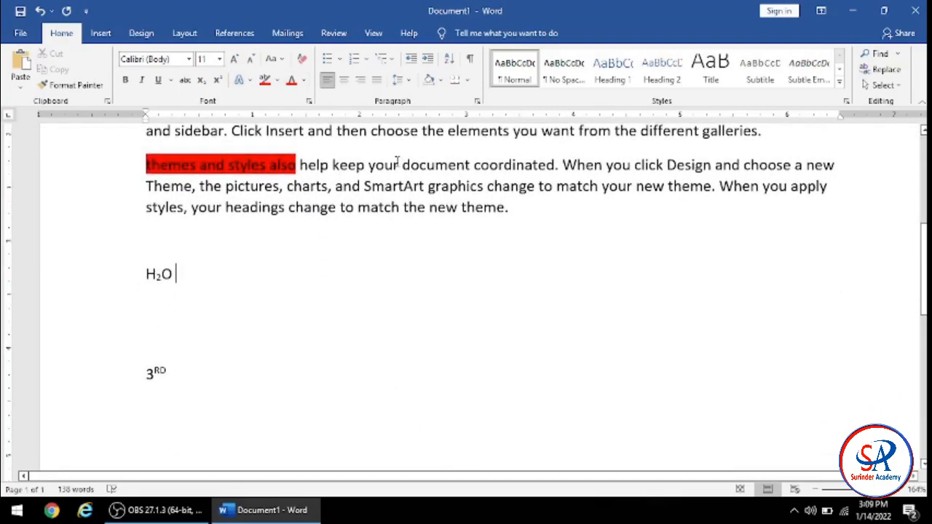
drag(370, 166, 505, 170)
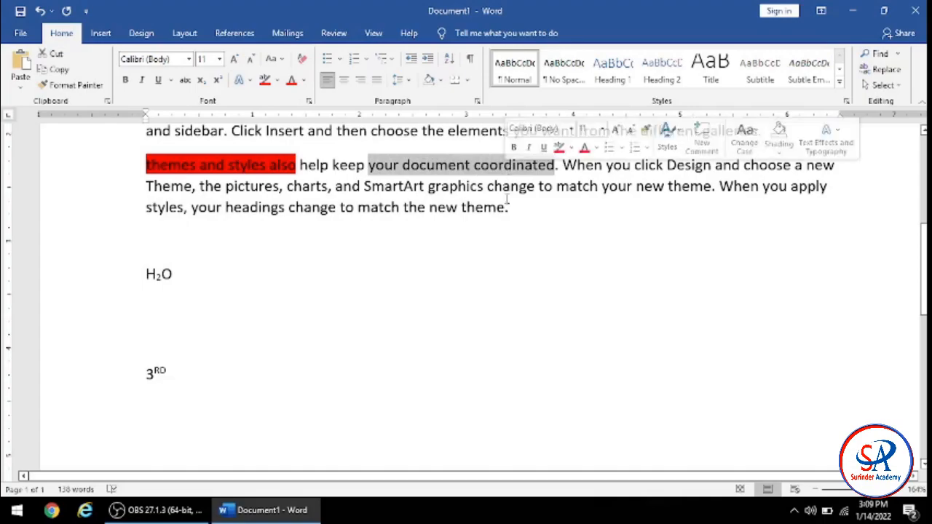
scroll(504, 169, up, 3)
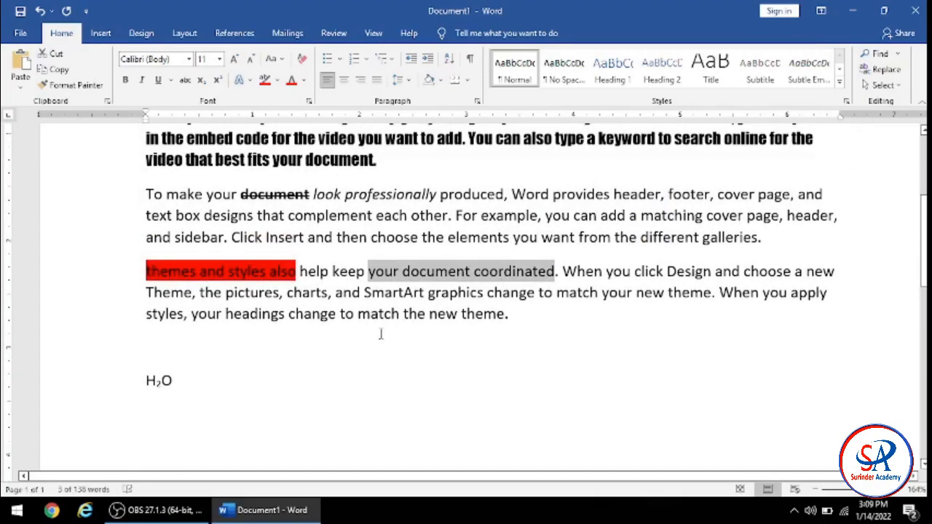
scroll(380, 334, up, 1)
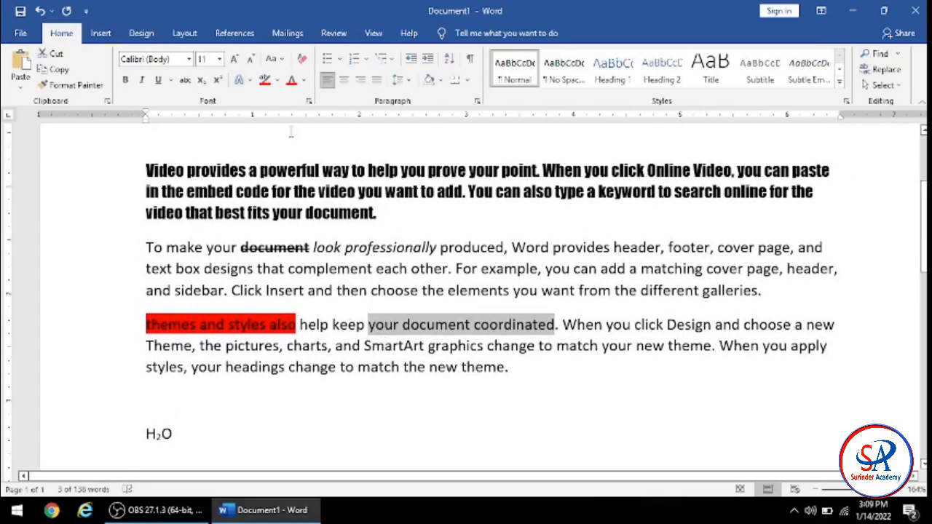
click(304, 80)
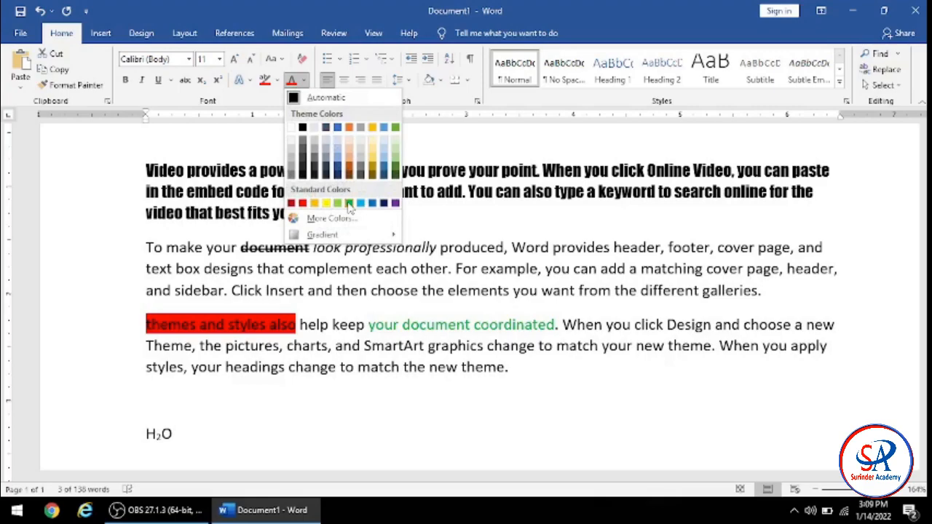
click(349, 206)
click(446, 289)
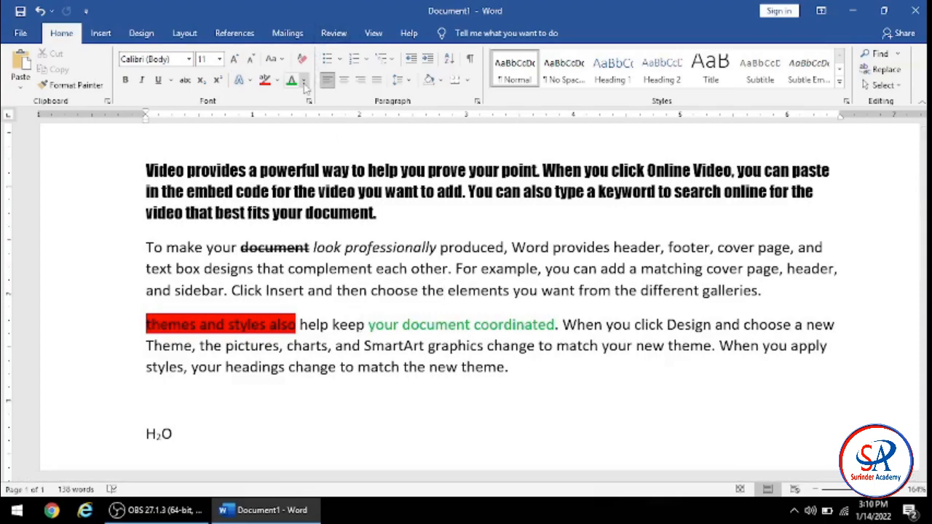
click(303, 81)
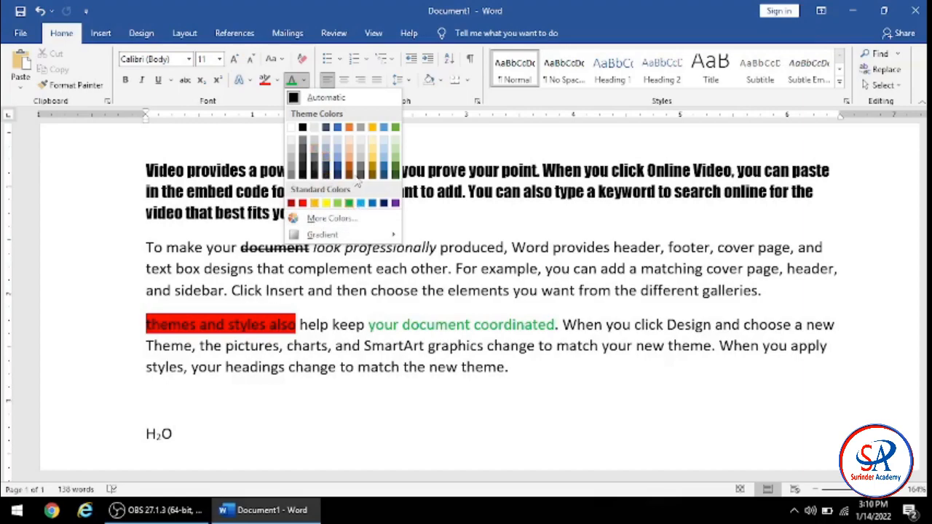
mouse_move(360, 234)
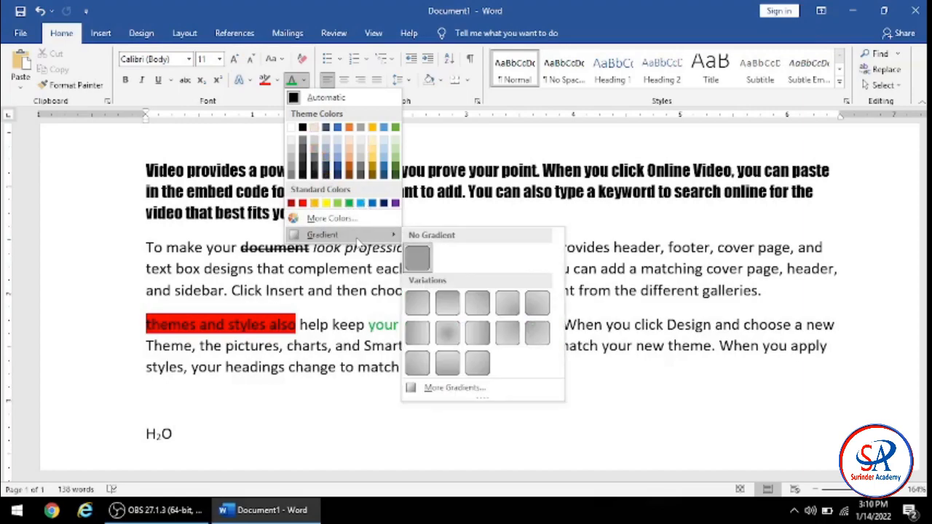
click(444, 290)
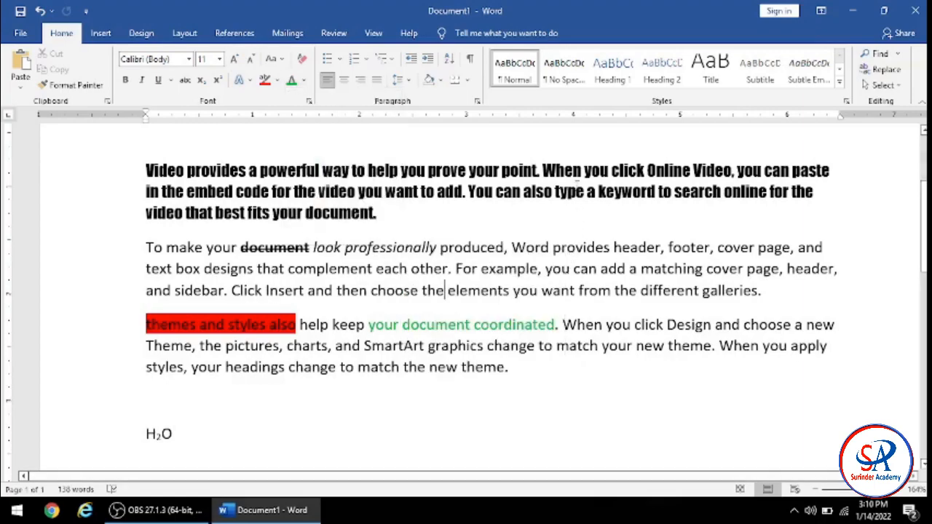
click(276, 80)
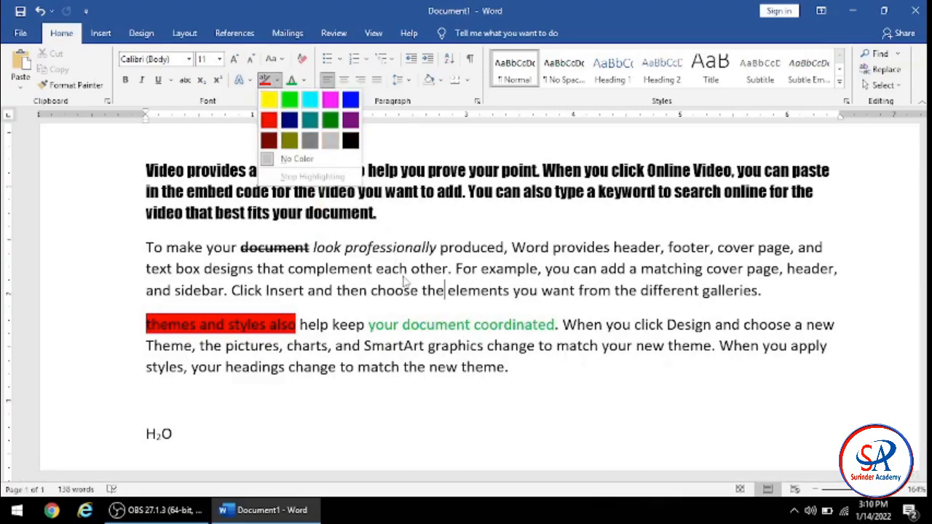
click(362, 270)
Step: Set the font color of "complement each other. For example, you can" in the second body paragraph to the light blue theme color and deselect it
drag(361, 270, 600, 270)
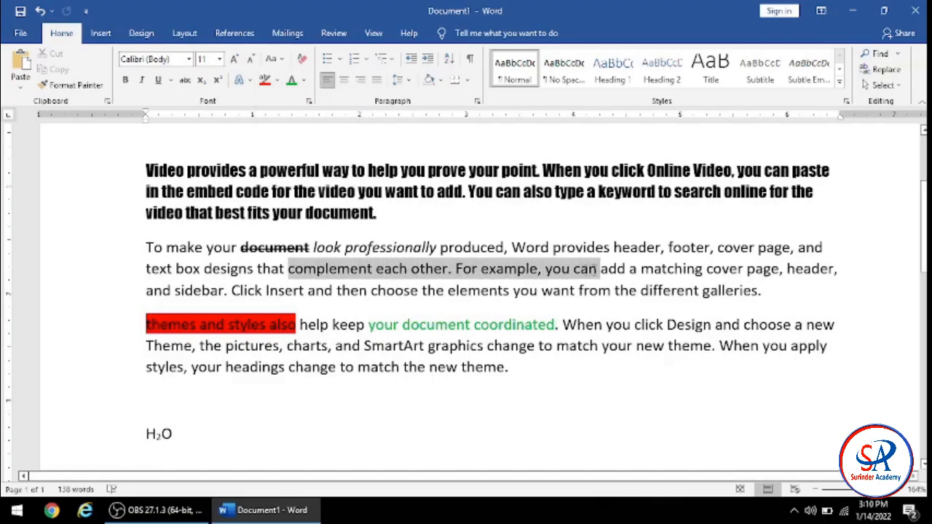
click(303, 80)
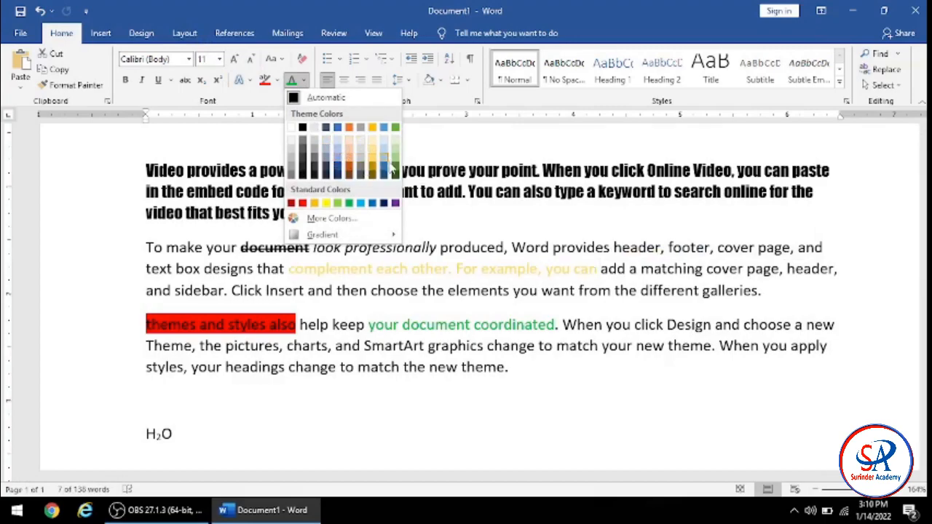
click(385, 131)
click(598, 267)
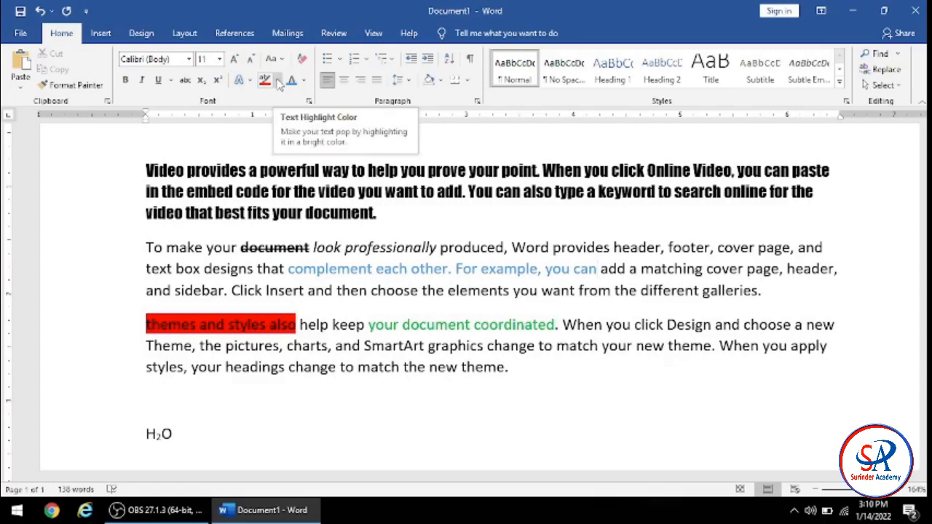
scroll(308, 197, up, 5)
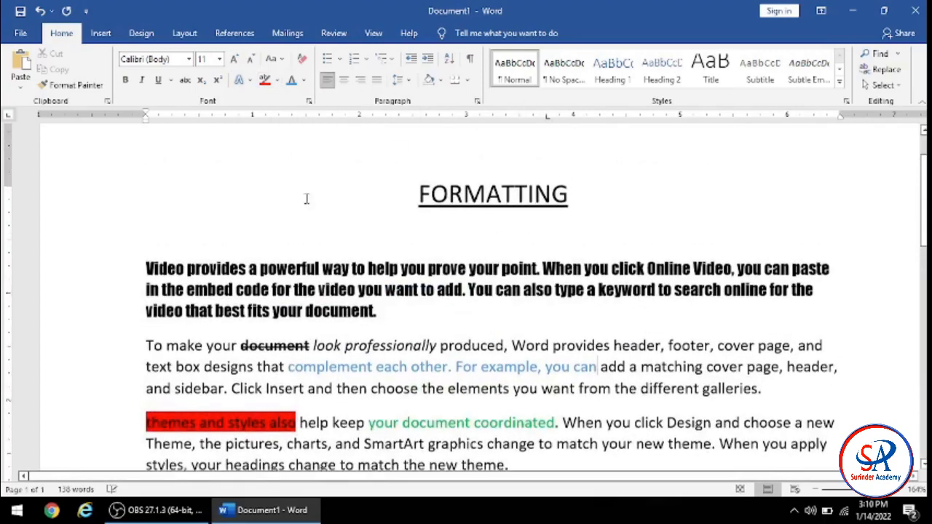
scroll(267, 185, down, 5)
scroll(266, 183, up, 5)
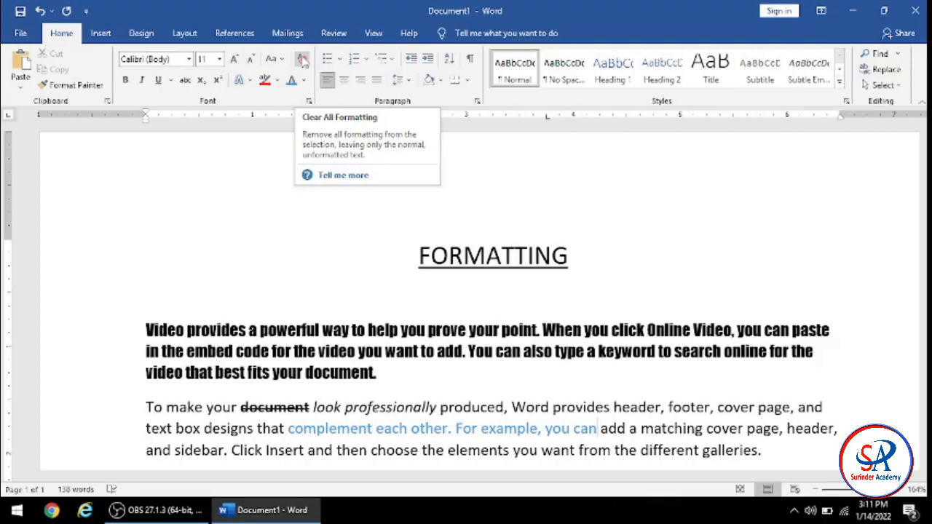
Step: Clear all formatting from the blank line below the title and the "Video provides" paragraph, up to its final period
click(184, 33)
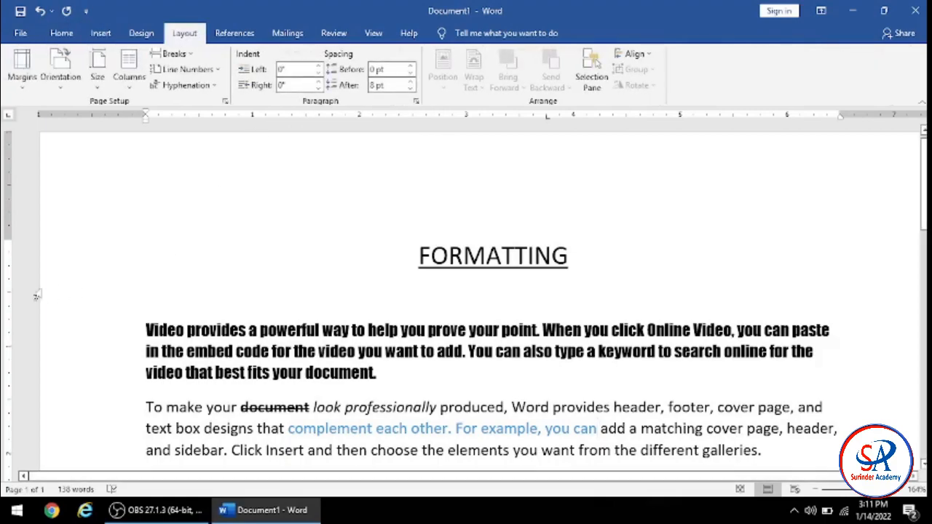
double_click(134, 324)
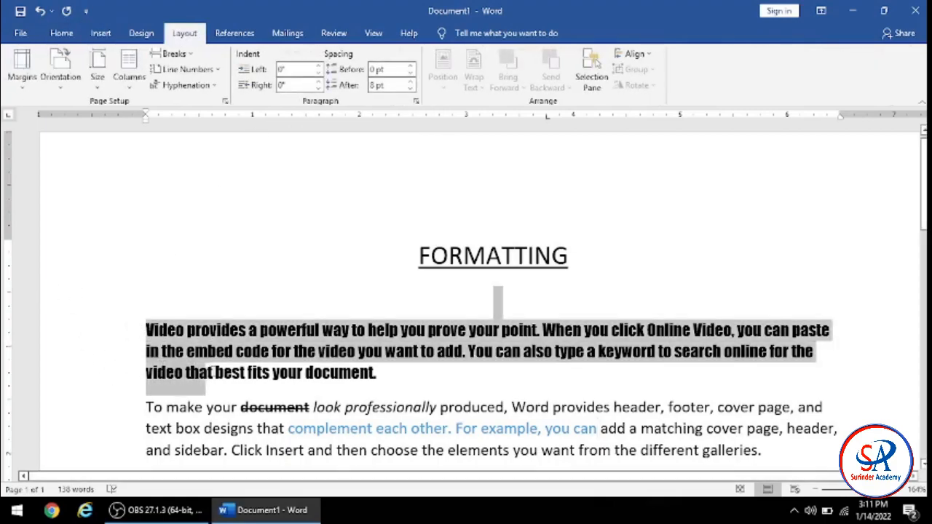
click(61, 33)
click(301, 59)
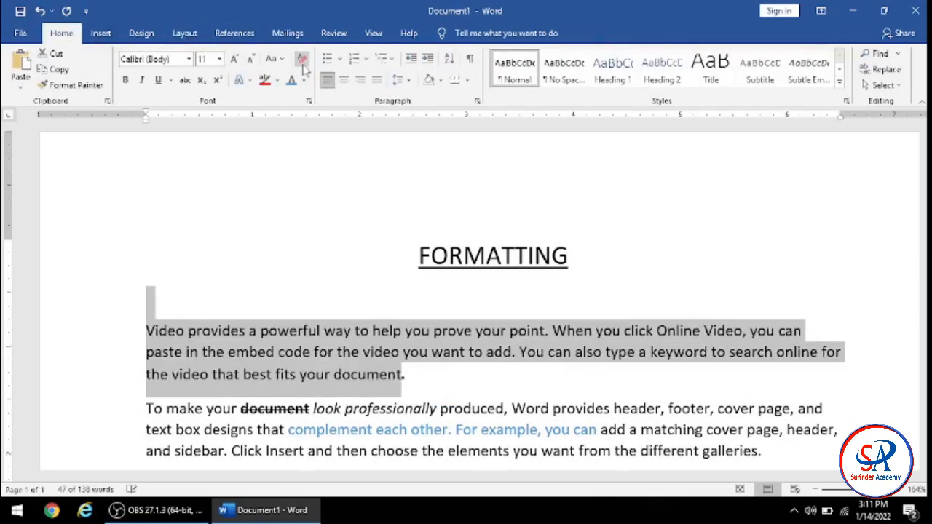
scroll(262, 178, down, 3)
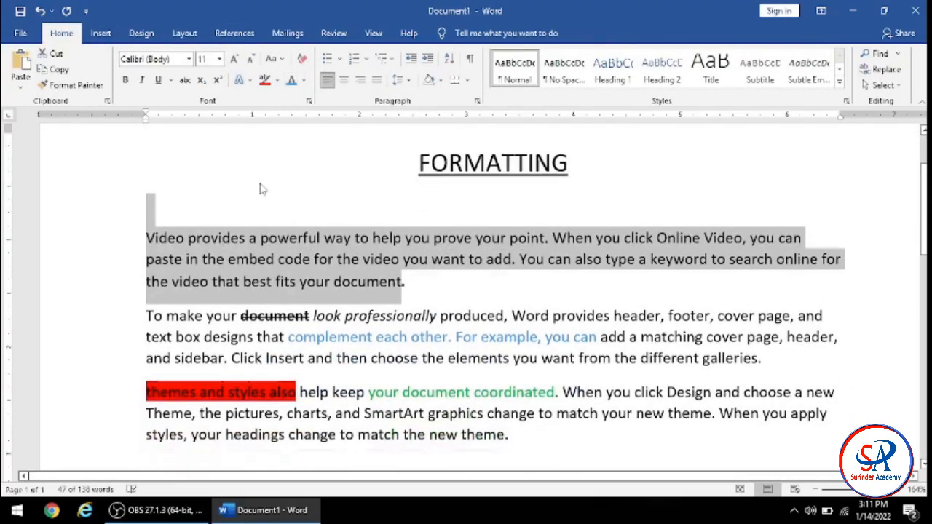
Step: Clear all formatting from "complement each other. For example, you" in the second body paragraph and deselect the text
click(264, 173)
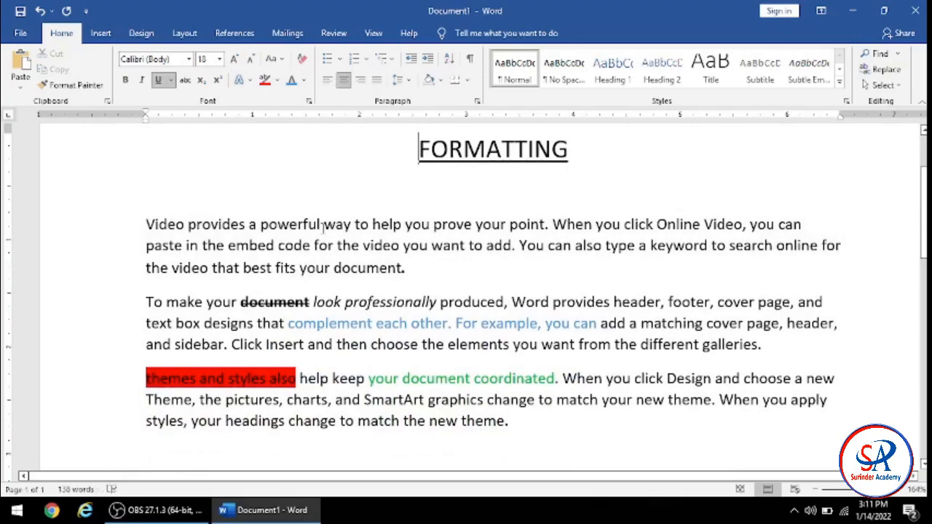
scroll(77, 208, down, 3)
scroll(109, 230, up, 3)
scroll(255, 362, down, 3)
drag(289, 216, 553, 224)
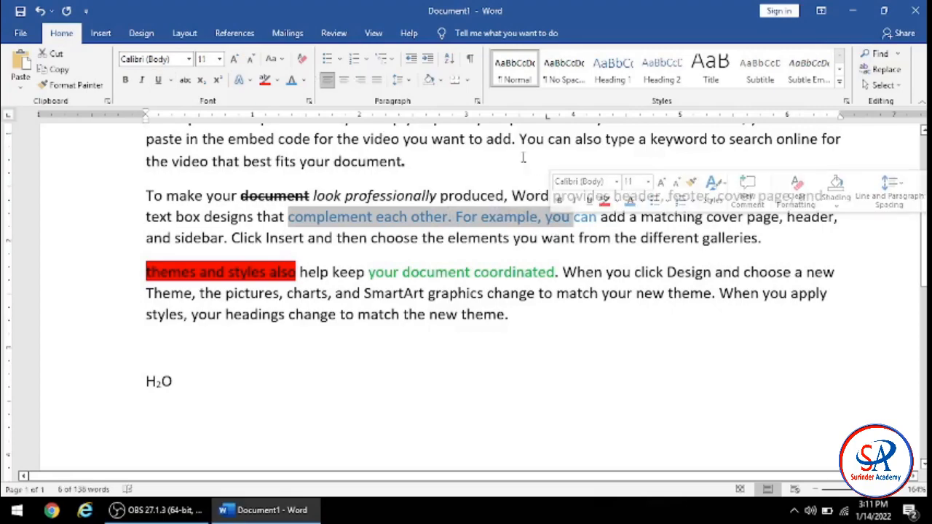
click(305, 58)
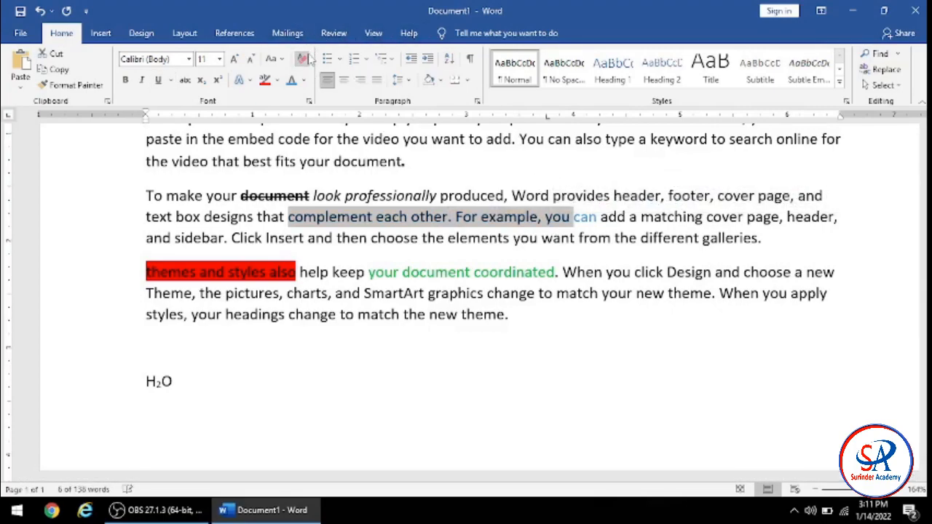
click(714, 396)
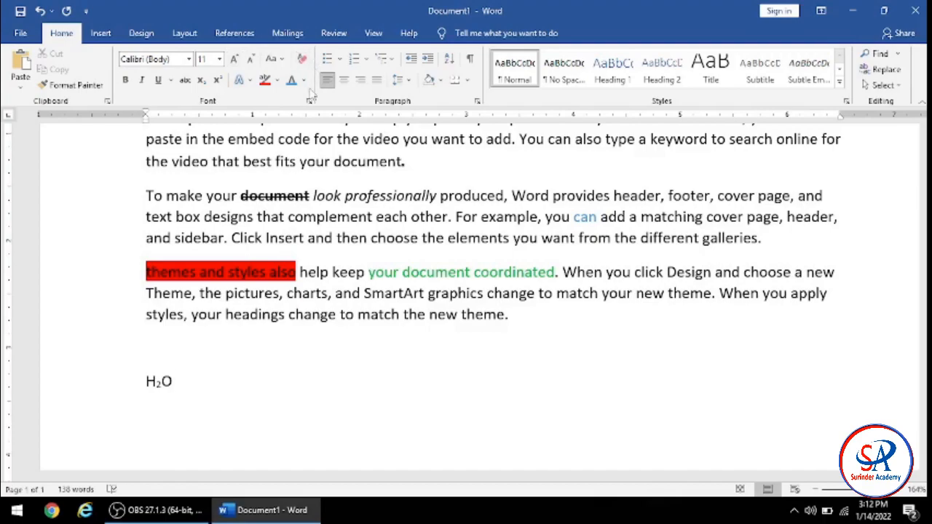
Step: Open the Font dialog, move it aside to examine its font, style, size and color options, and close it without changes
scroll(289, 286, up, 5)
scroll(289, 286, down, 3)
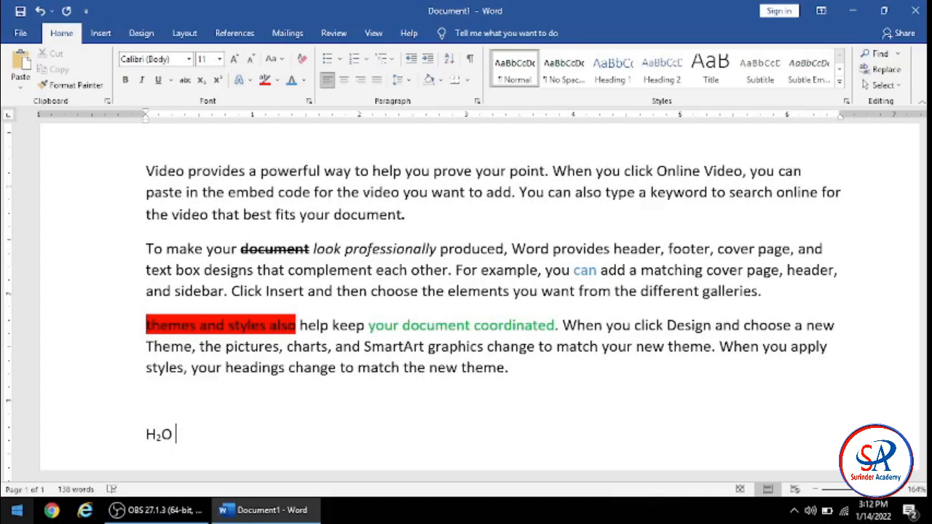
click(310, 104)
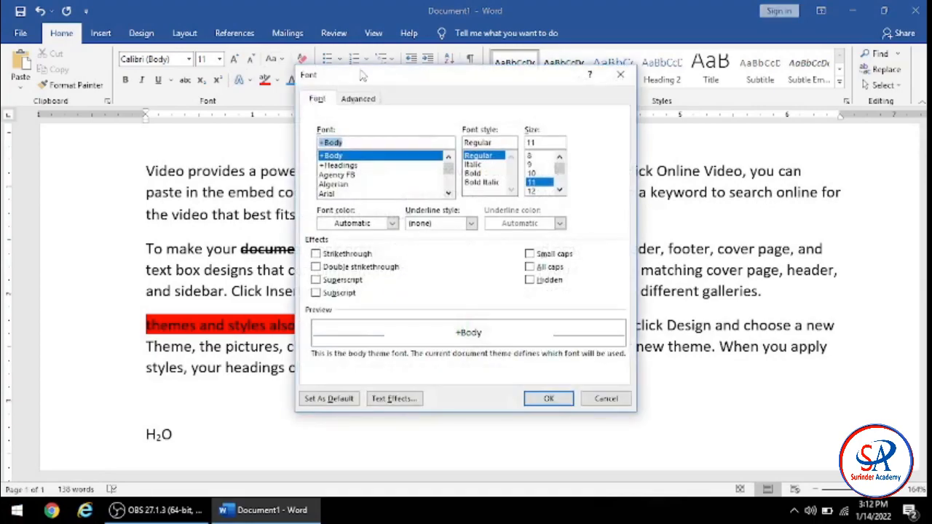
drag(358, 81, 422, 105)
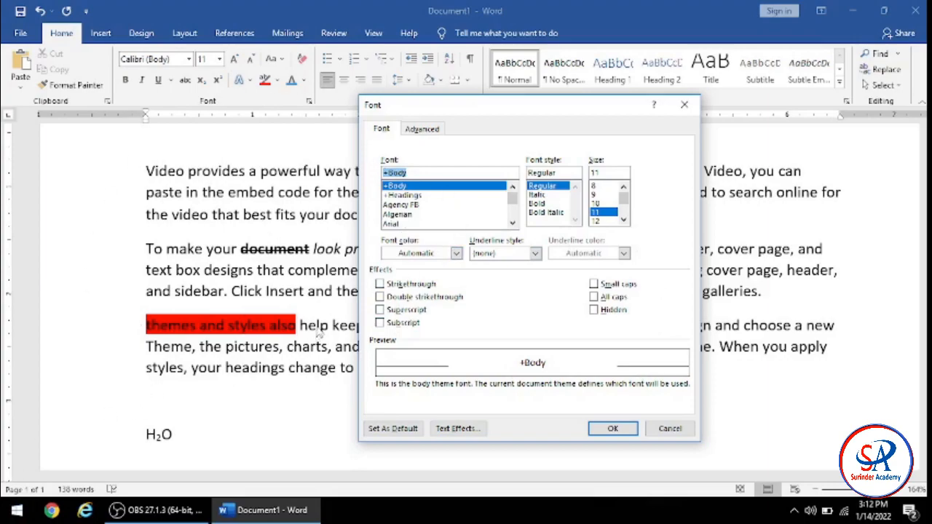
click(684, 105)
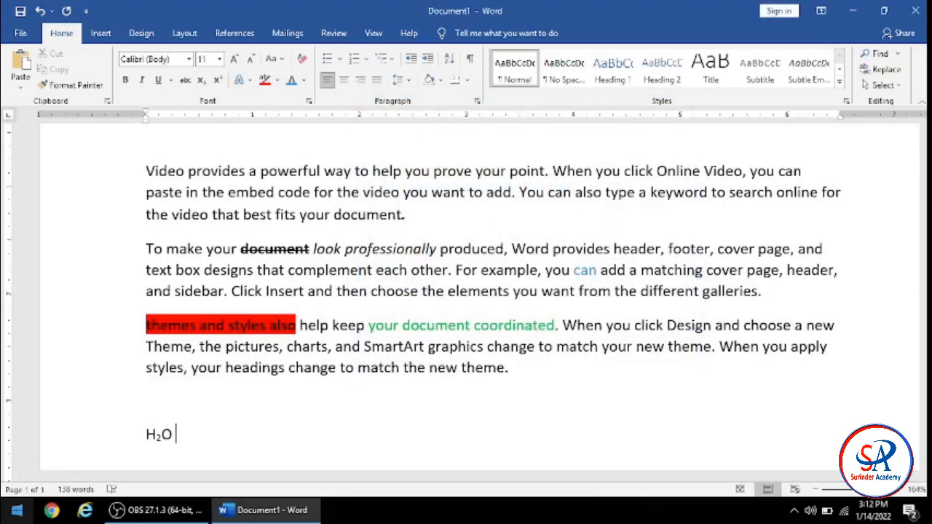
Step: Reopen the Font dialog, move it aside to examine the Effects options such as superscript and subscript, and close it unchanged
key(ctrl+d)
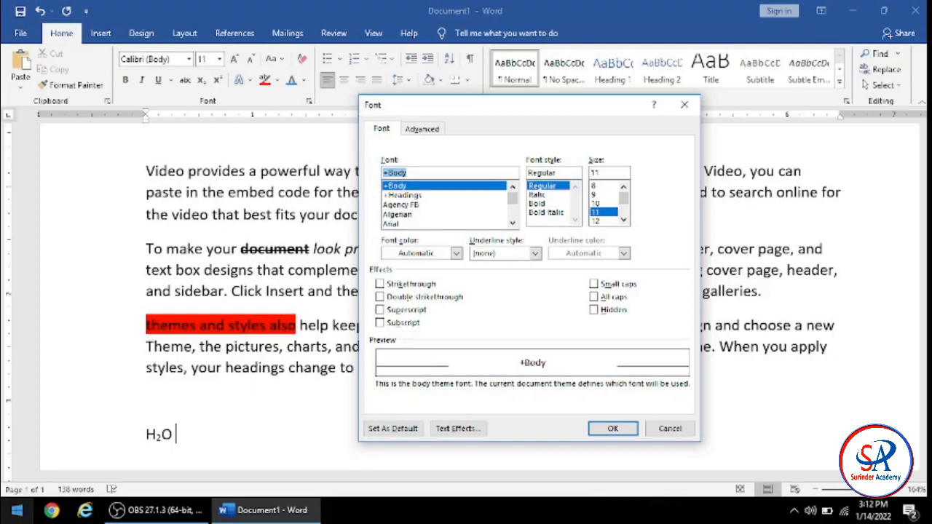
drag(561, 104, 609, 117)
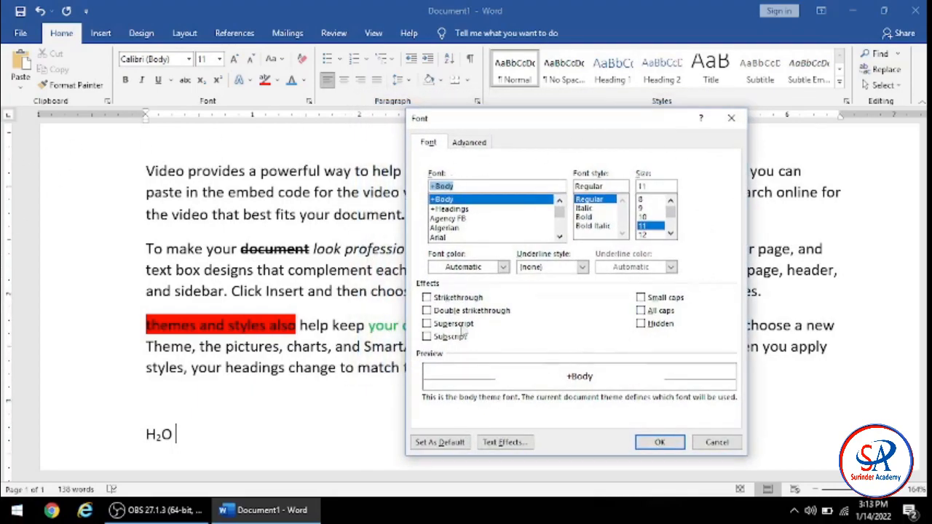
click(731, 118)
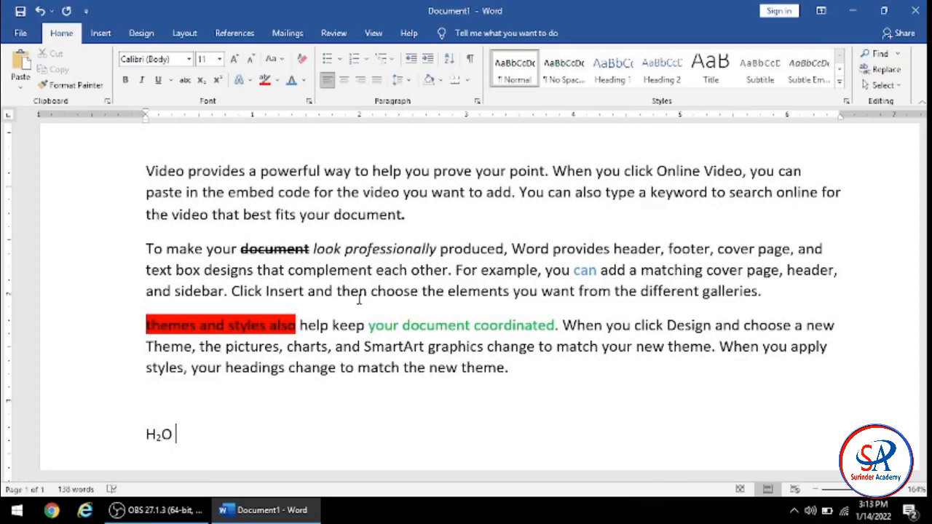
Step: Examine the Font dialog's advanced character spacing and OpenType settings, close it without changes and return to the document title
key(ctrl+d)
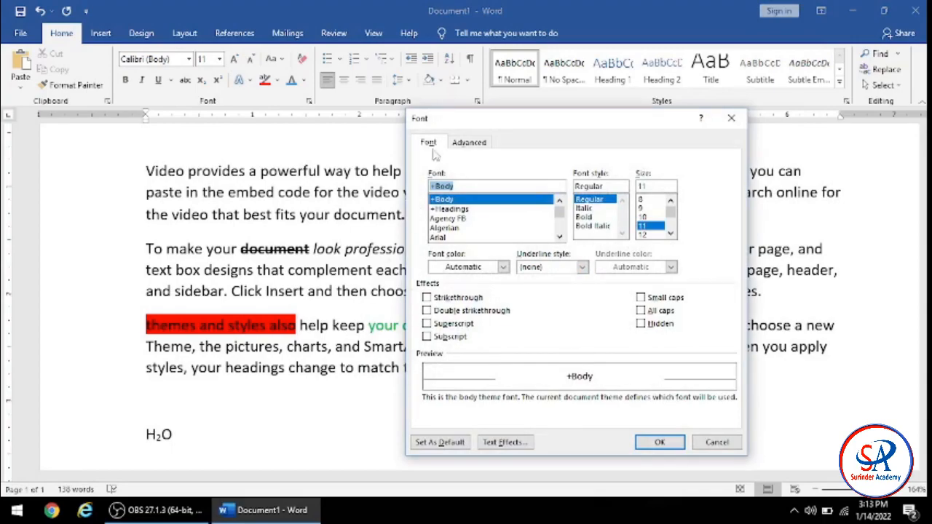
drag(531, 113, 468, 123)
drag(549, 139, 532, 103)
click(358, 119)
click(386, 117)
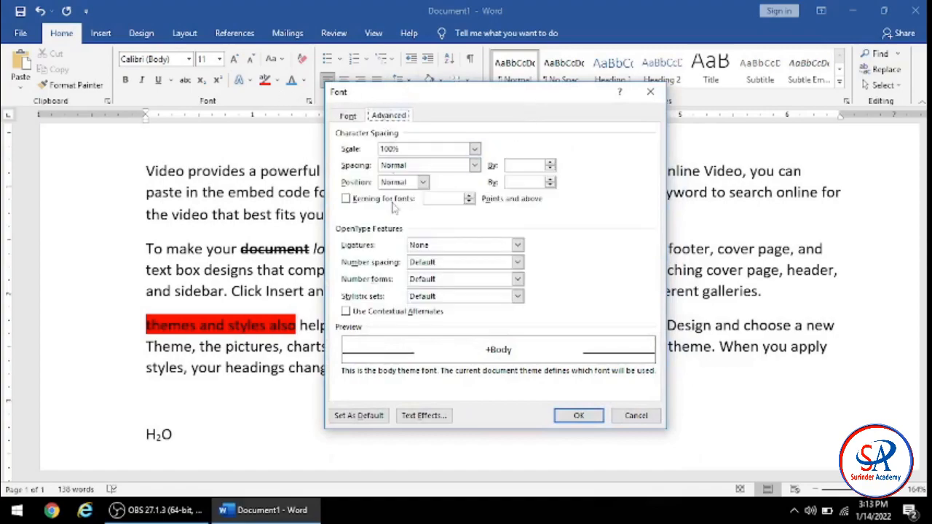
click(650, 92)
scroll(184, 262, up, 3)
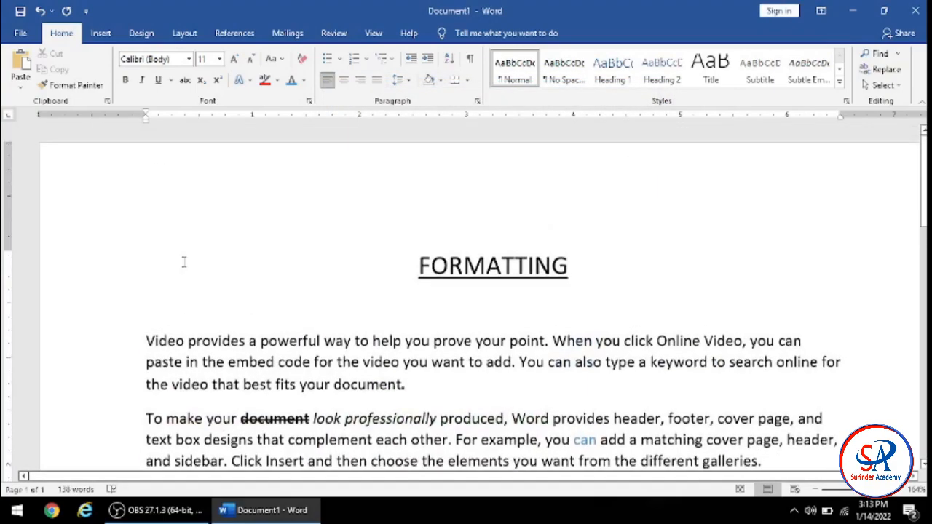